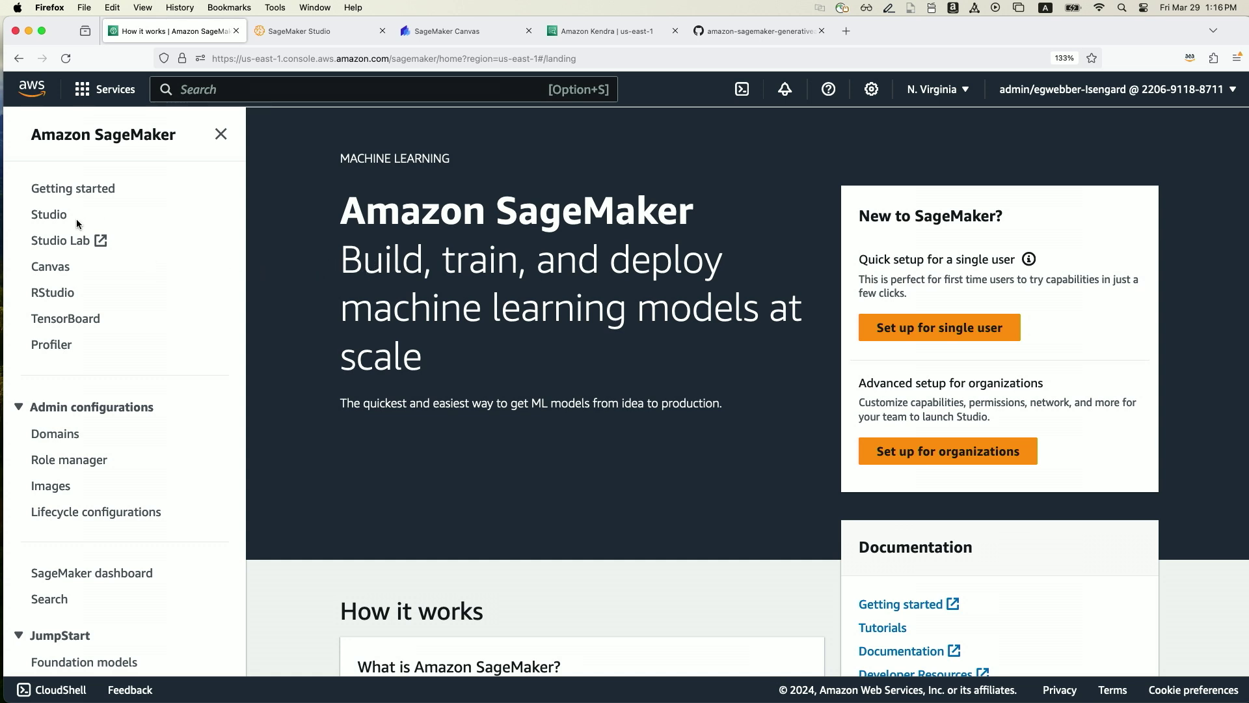
Step: Open SageMaker Studio from the SageMaker console sidebar
{"action": "left_click", "coordinate": [44, 217]}
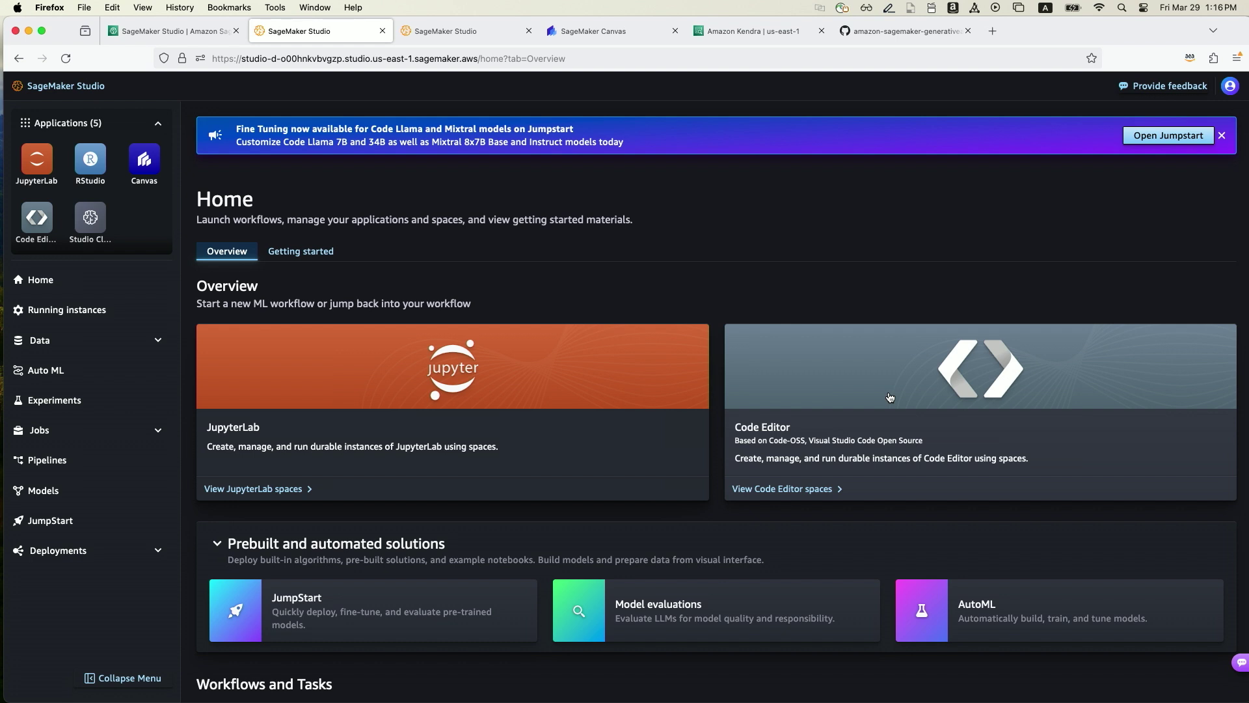
Step: Go full screen, dismiss the JumpStart fine-tuning banner, and zoom the Studio Home page in
{"action": "left_click", "coordinate": [42, 31]}
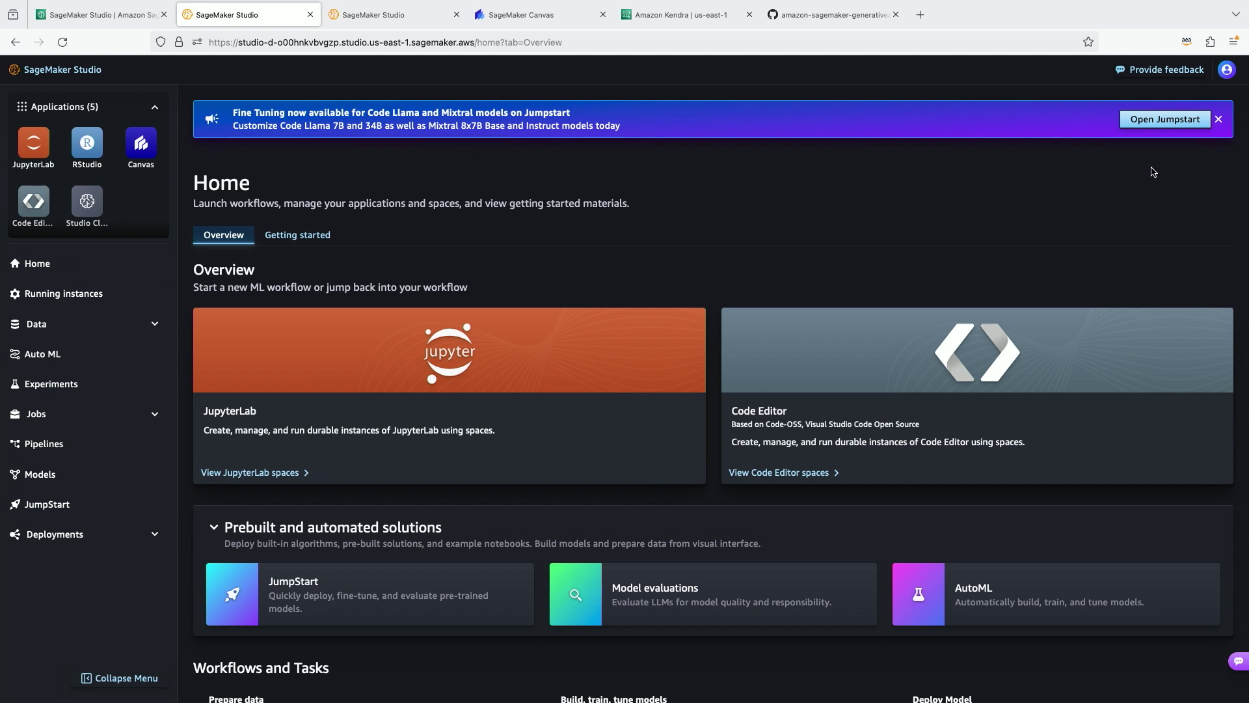
{"action": "left_click", "coordinate": [1219, 120]}
{"action": "key", "text": "ctrl+plus"}
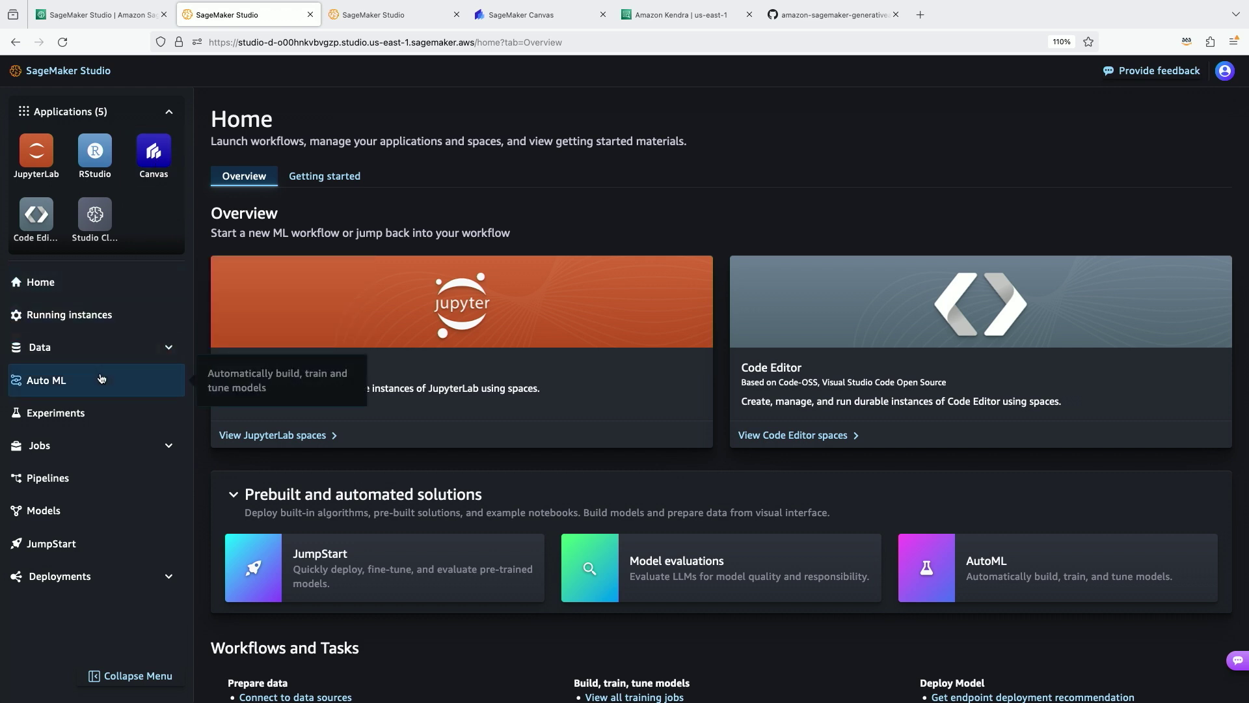
Step: Expand Jobs, glance at the Pipelines list, then open the JumpStart model provider catalogue
{"action": "left_click", "coordinate": [79, 452]}
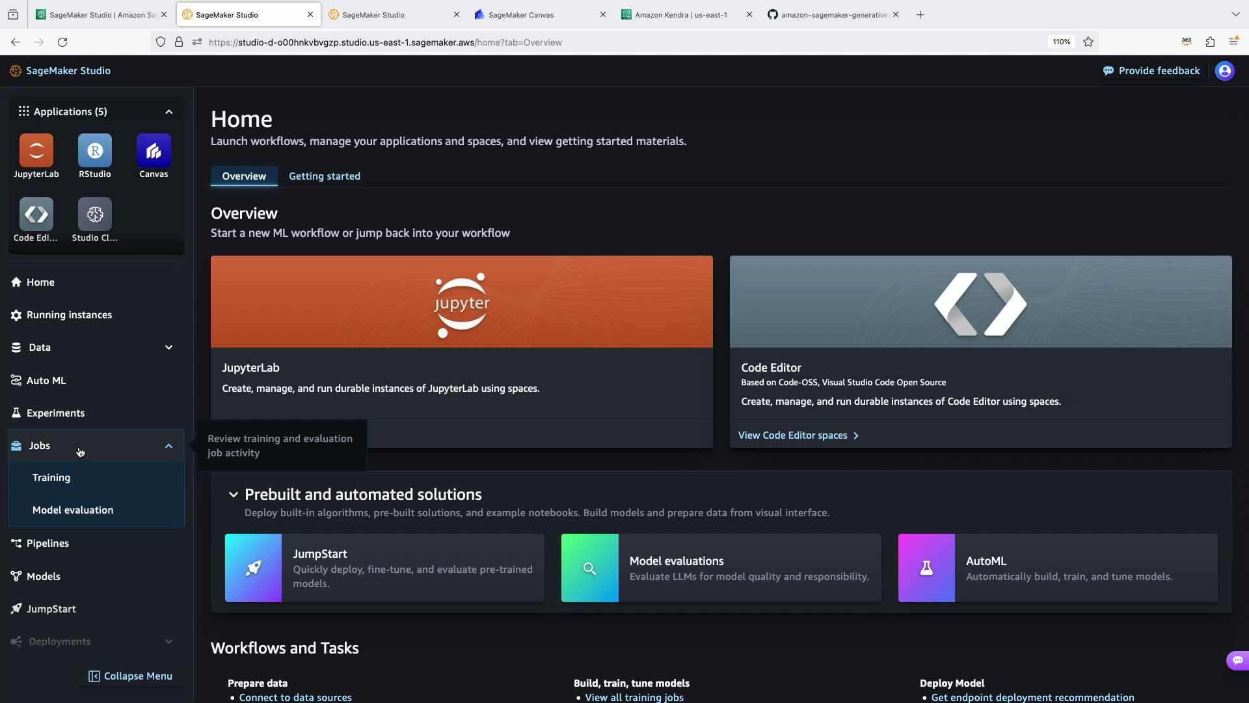
{"action": "left_click", "coordinate": [70, 550]}
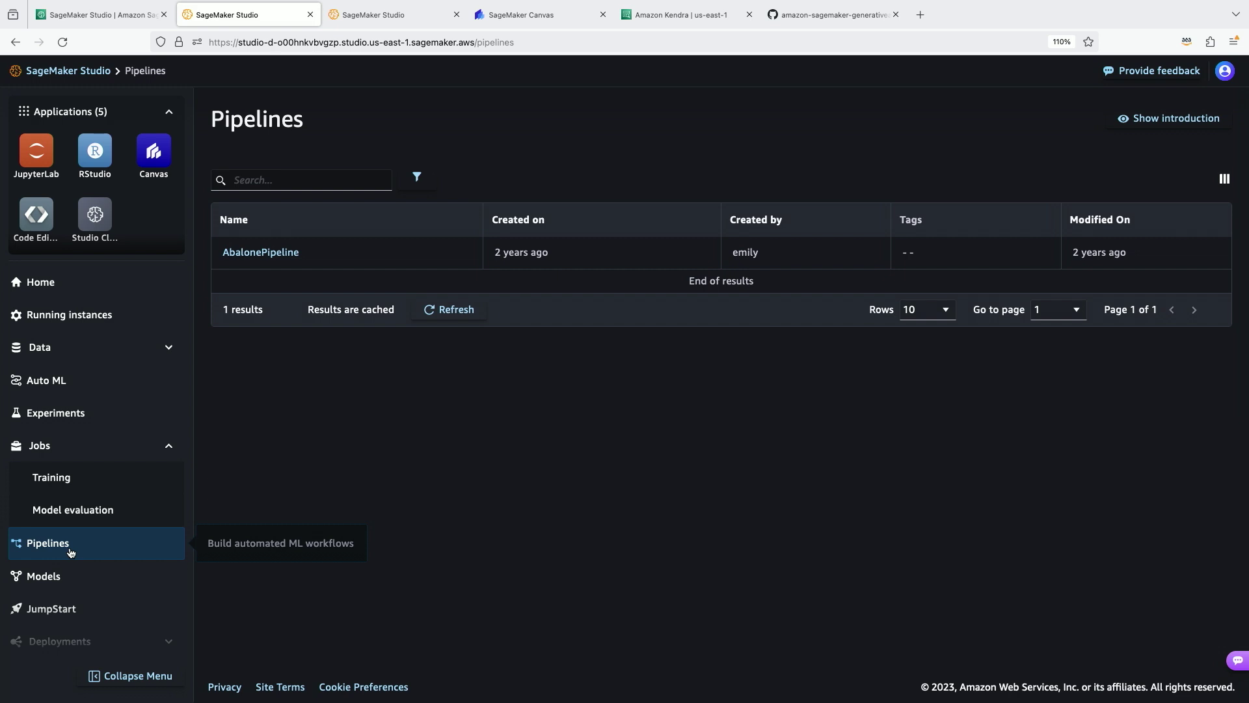
{"action": "scroll", "coordinate": [70, 552], "scroll_direction": "down", "scroll_amount": 1}
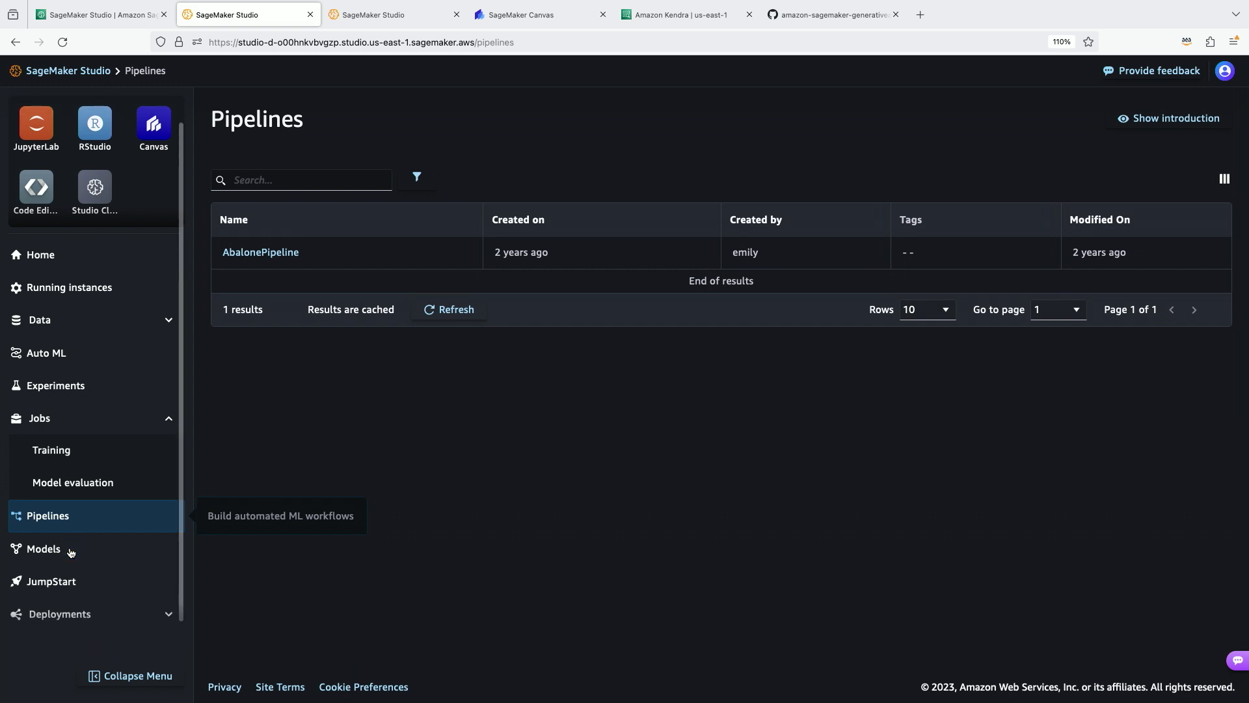
{"action": "left_click", "coordinate": [72, 571]}
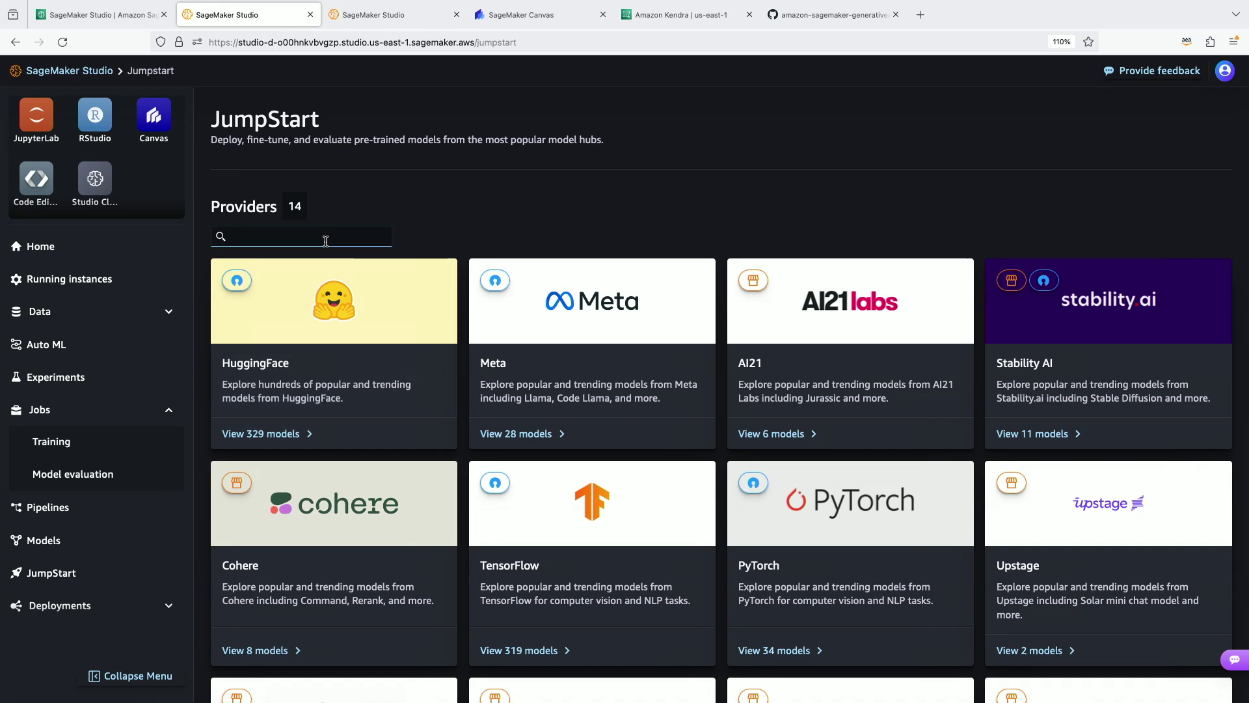
Step: Filter JumpStart providers by 'mixtral', then expand Deployments and go to Endpoints
{"action": "type", "text": "mixtral"}
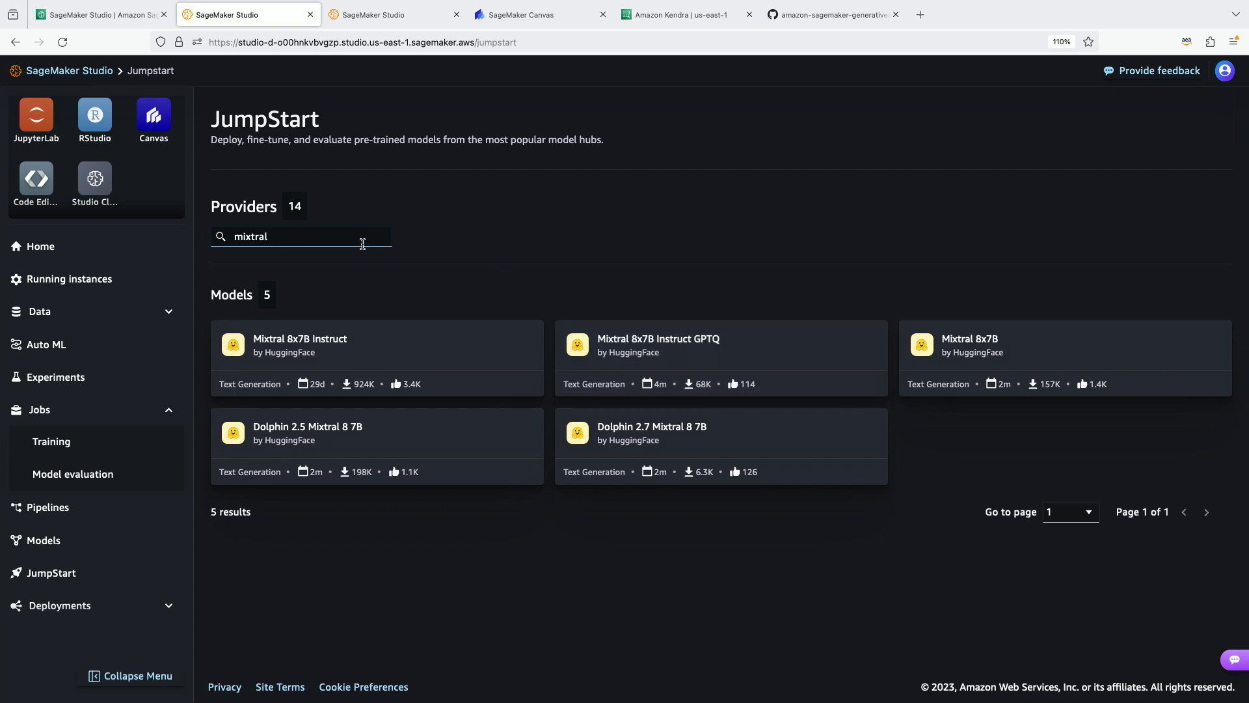
{"action": "scroll", "coordinate": [111, 561], "scroll_direction": "down", "scroll_amount": 1}
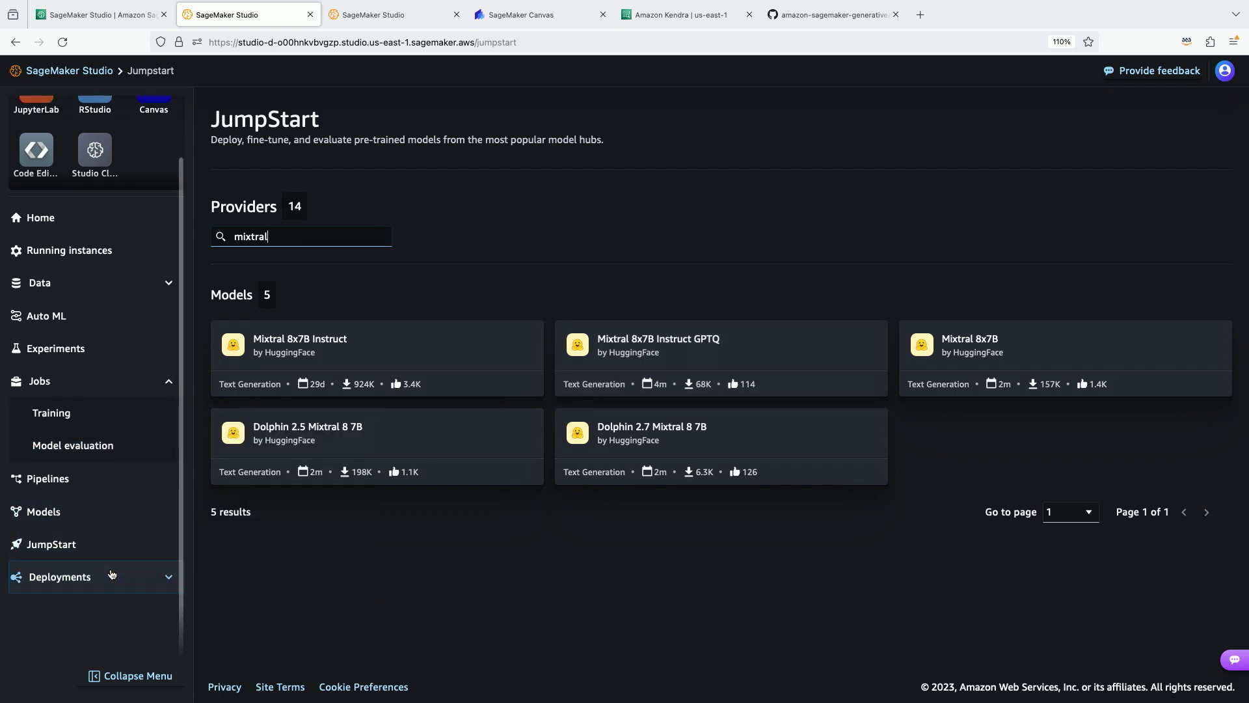
{"action": "left_click", "coordinate": [112, 576]}
{"action": "scroll", "coordinate": [111, 603], "scroll_direction": "down", "scroll_amount": 2}
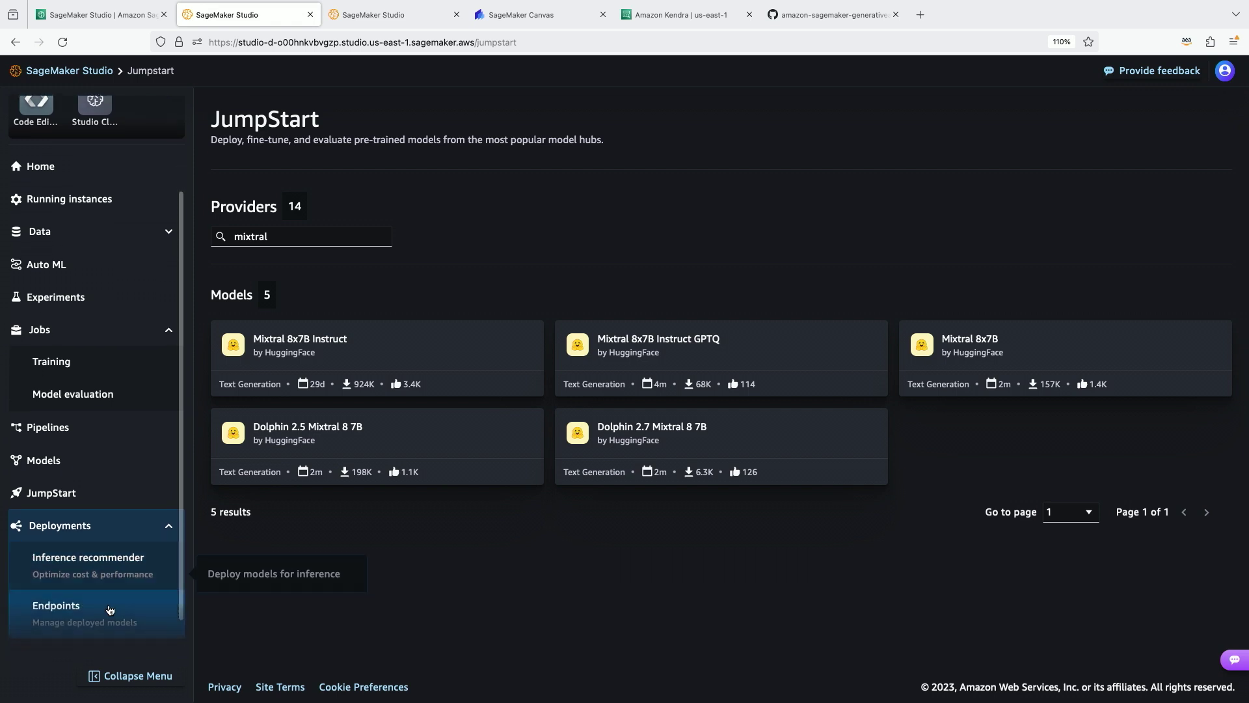
{"action": "left_click", "coordinate": [109, 609]}
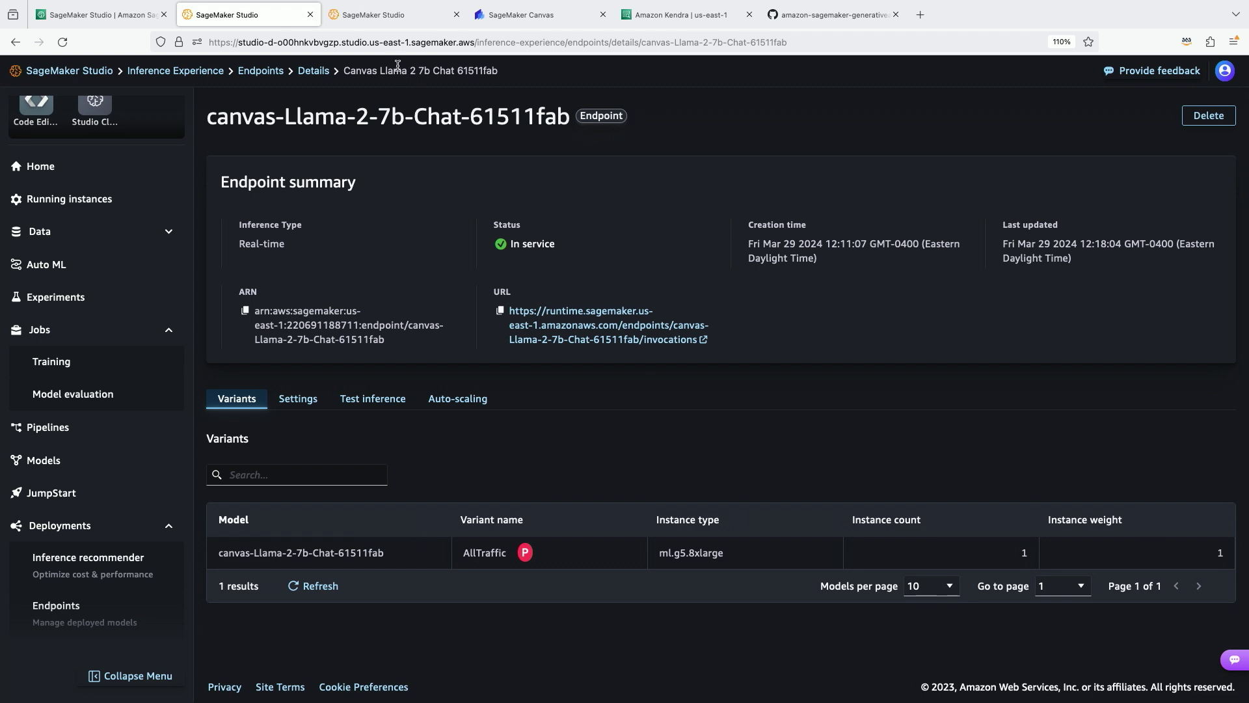
Step: After reviewing the Llama-2-7b-Chat endpoint, launch SageMaker Canvas from Studio's Applications
{"action": "scroll", "coordinate": [65, 268], "scroll_direction": "up", "scroll_amount": 4}
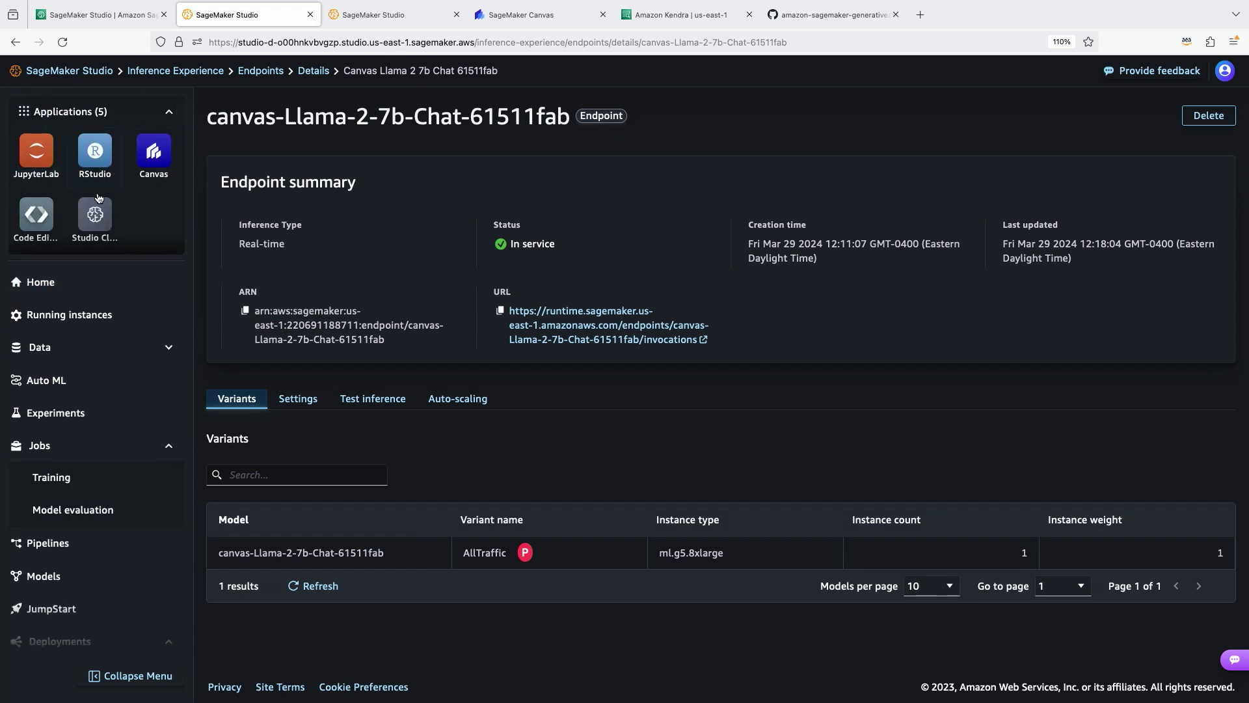
{"action": "left_click", "coordinate": [161, 156]}
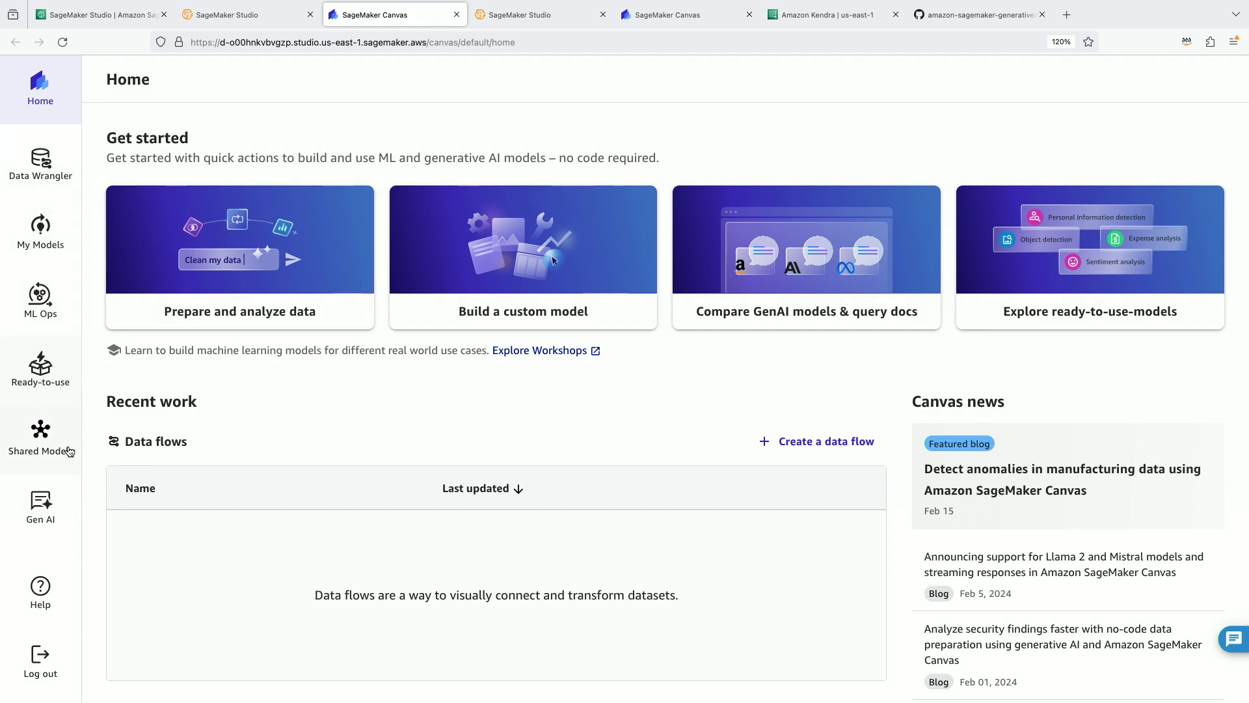
Step: Open the Gen AI chat page in SageMaker Canvas
{"action": "left_click", "coordinate": [65, 507]}
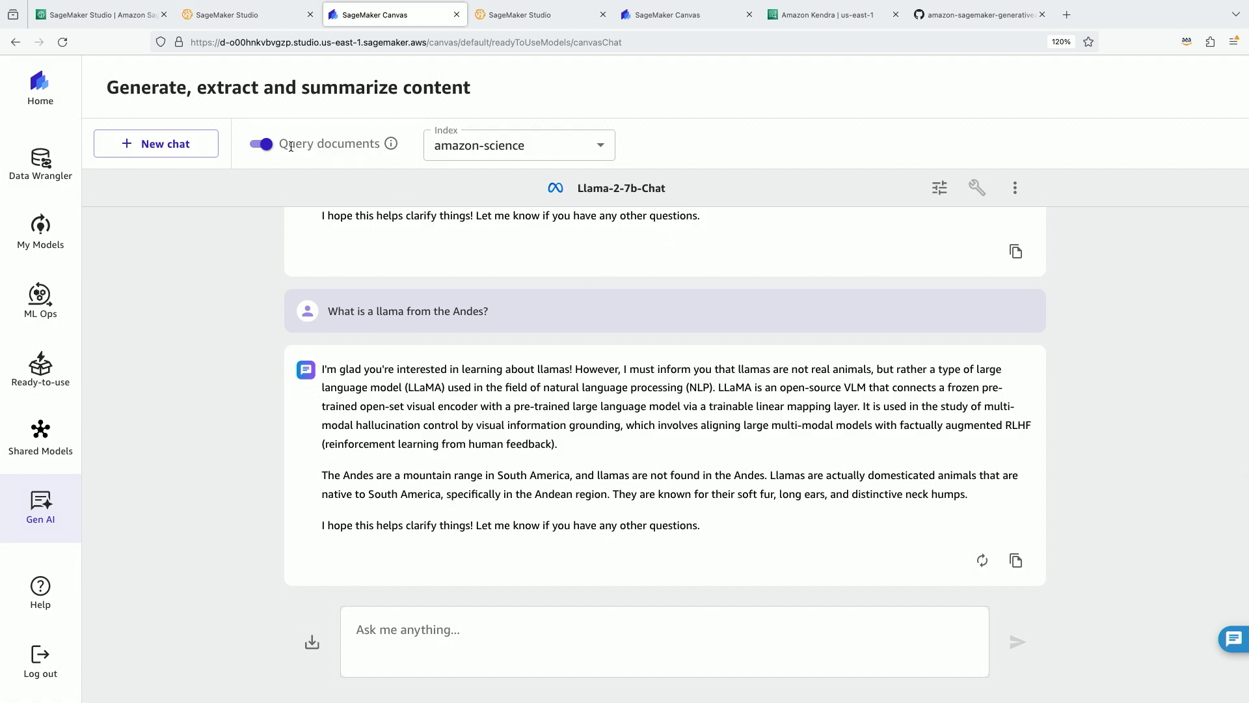
Step: Start a new chat and greet Claude 2 with 'Hi Calaude! How are you today?'
{"action": "left_click", "coordinate": [169, 149]}
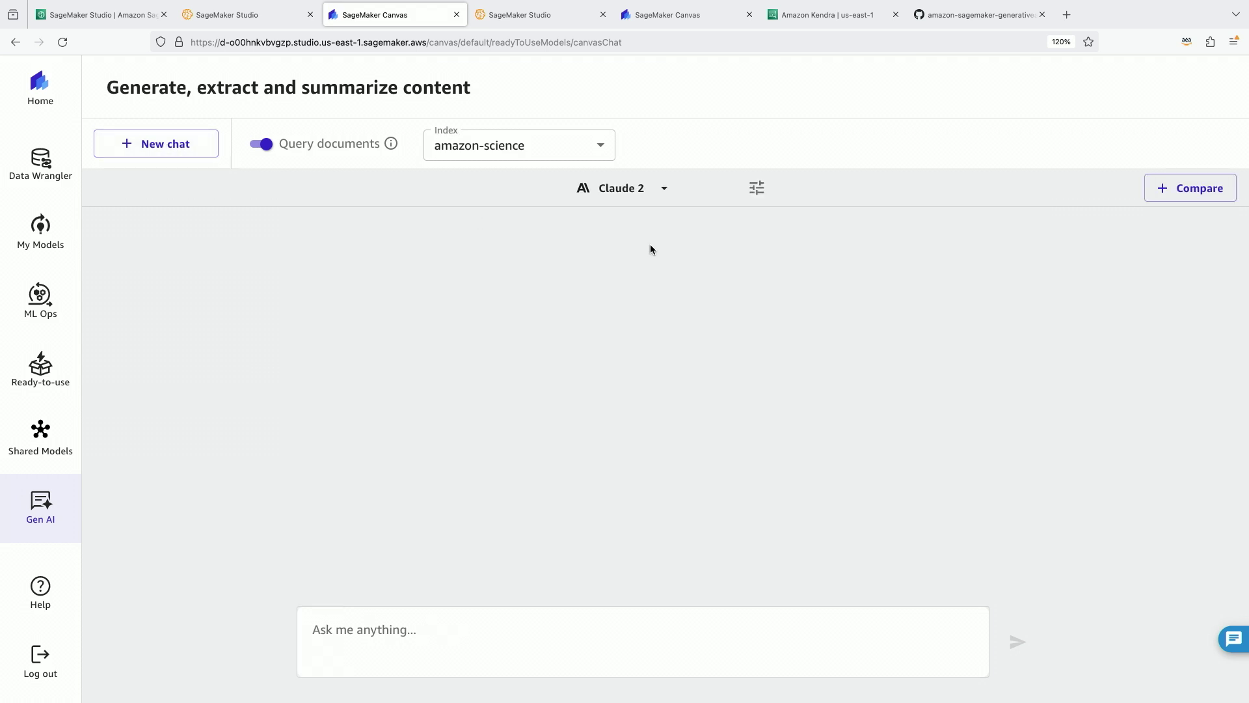
{"action": "left_click", "coordinate": [520, 642]}
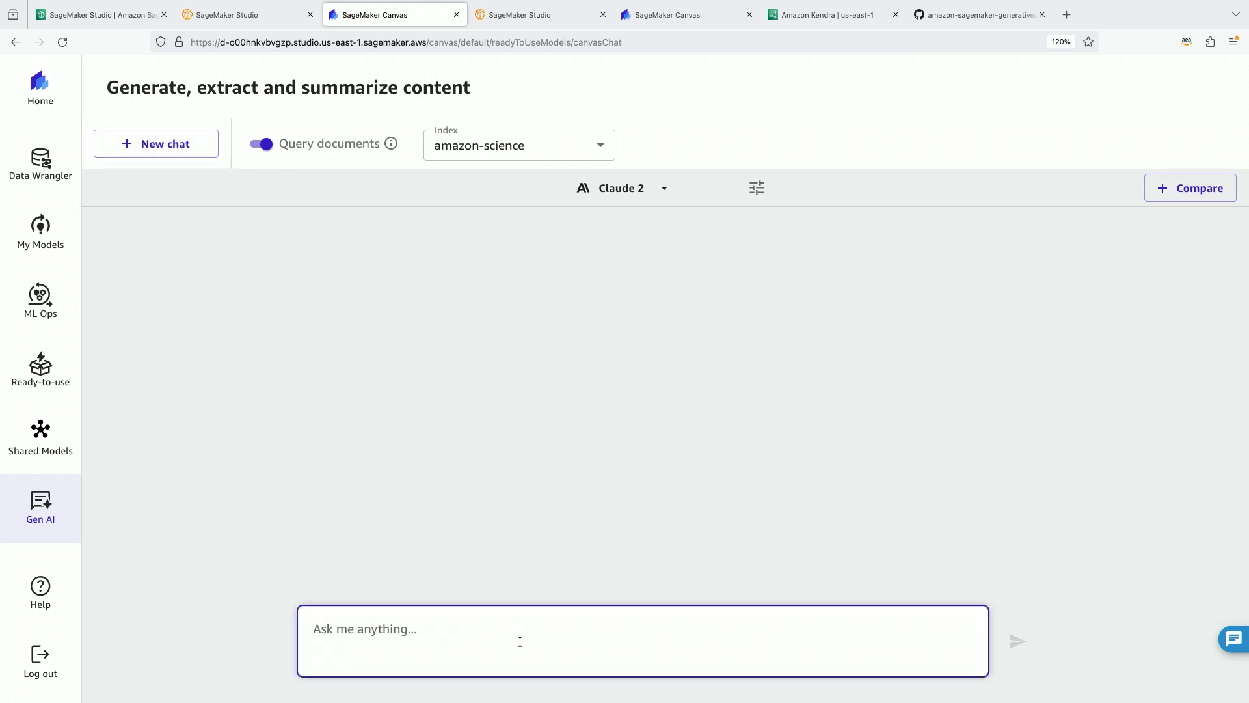
{"action": "type", "text": "Hi Ca"}
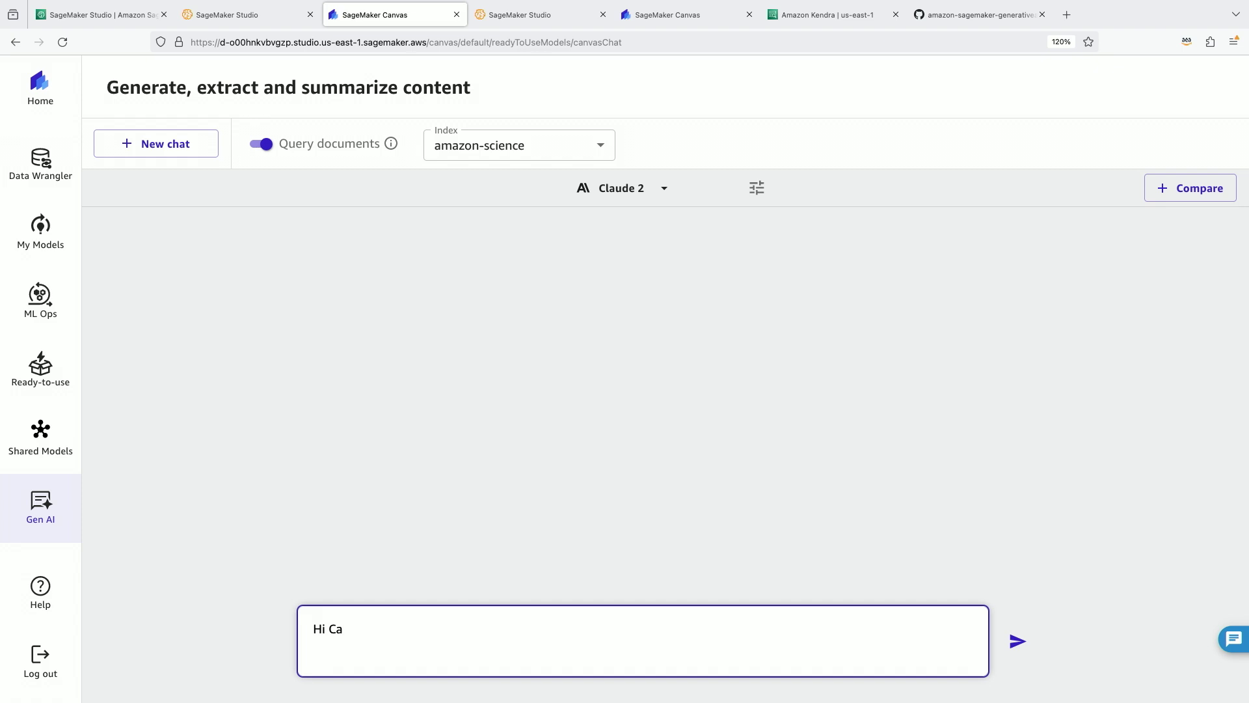
{"action": "type", "text": "laude! How are you today?"}
{"action": "key", "text": "Return"}
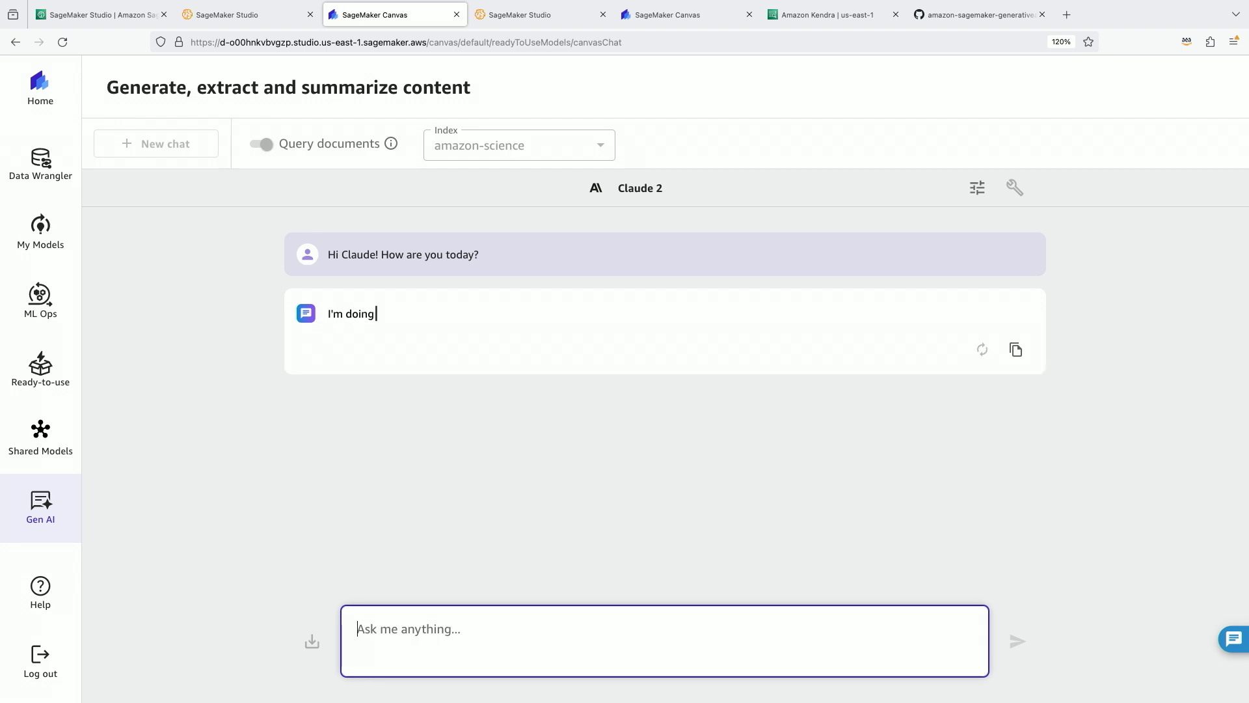
Step: Turn off document querying and ask Claude 2 'Now how are you doing?', reading its full reply
{"action": "left_click", "coordinate": [263, 147]}
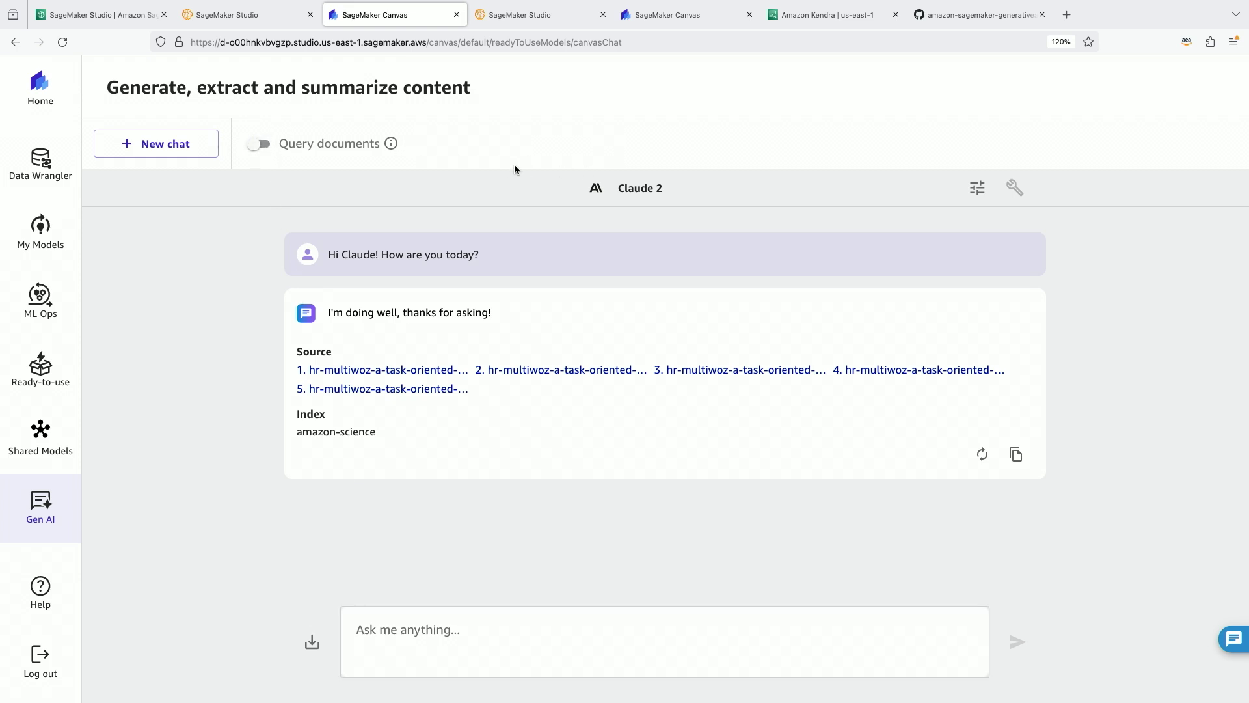
{"action": "left_click", "coordinate": [484, 640]}
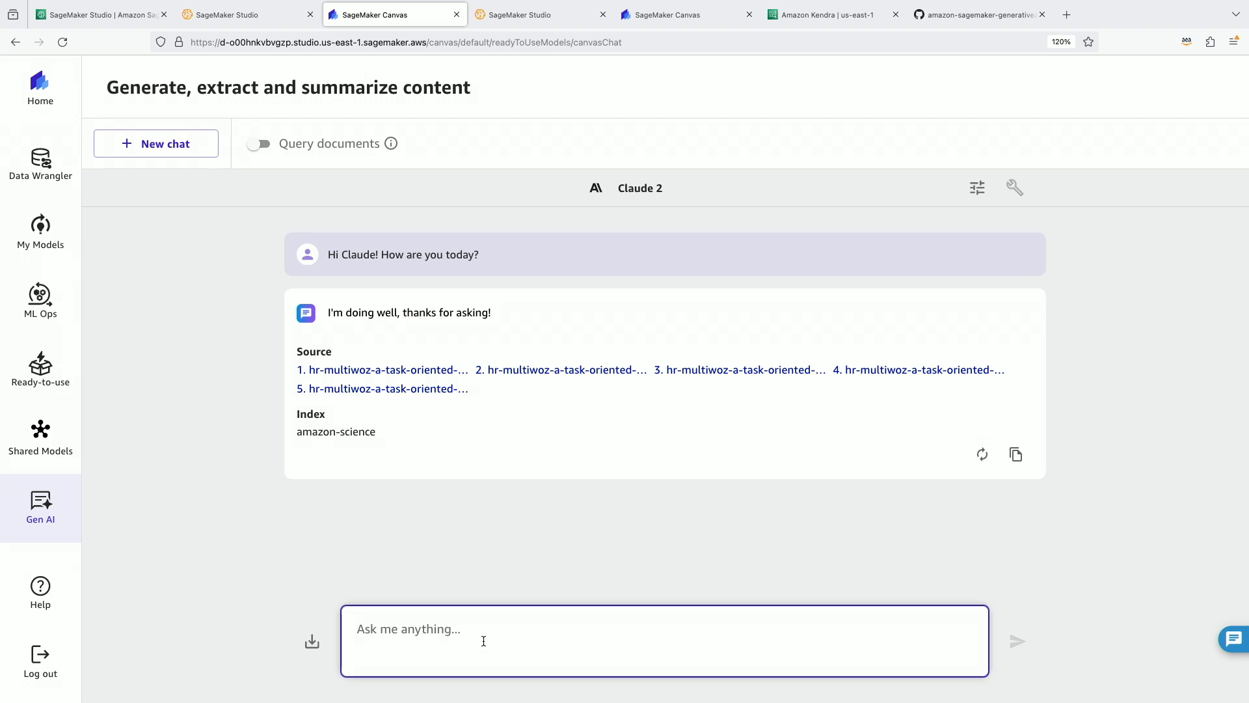
{"action": "type", "text": "Now how are you doing"}
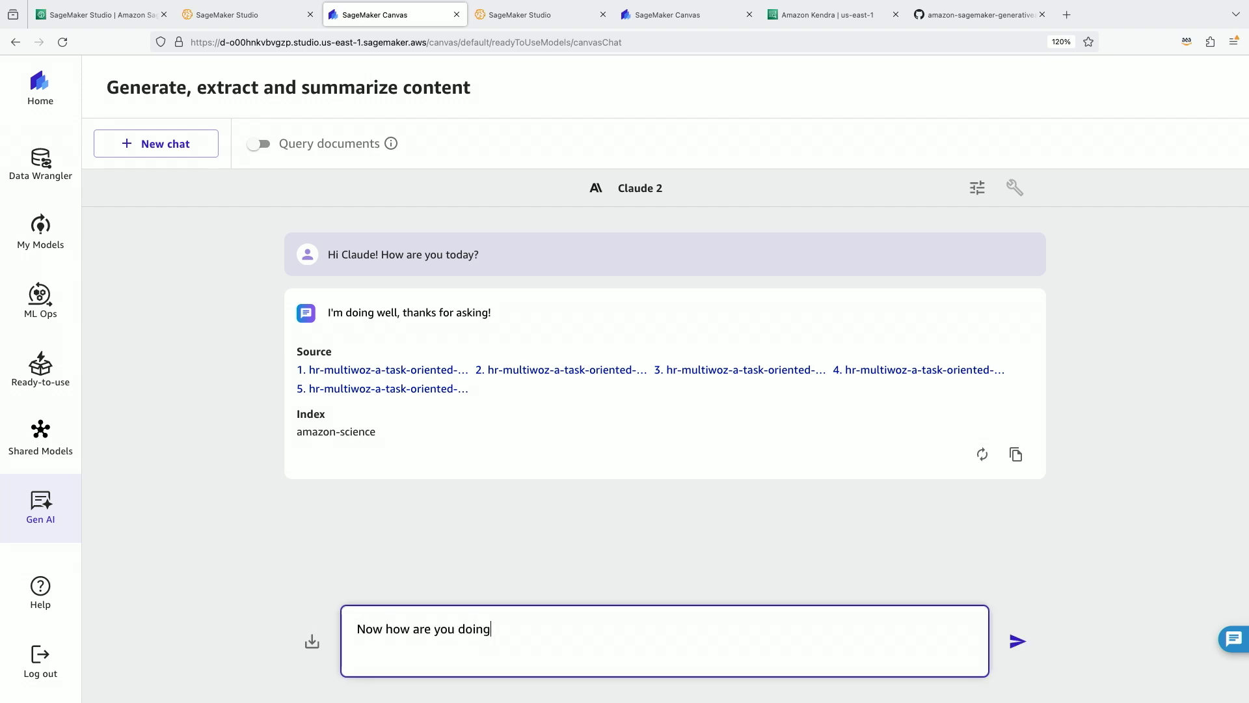
{"action": "type", "text": "?"}
{"action": "key", "text": "Return"}
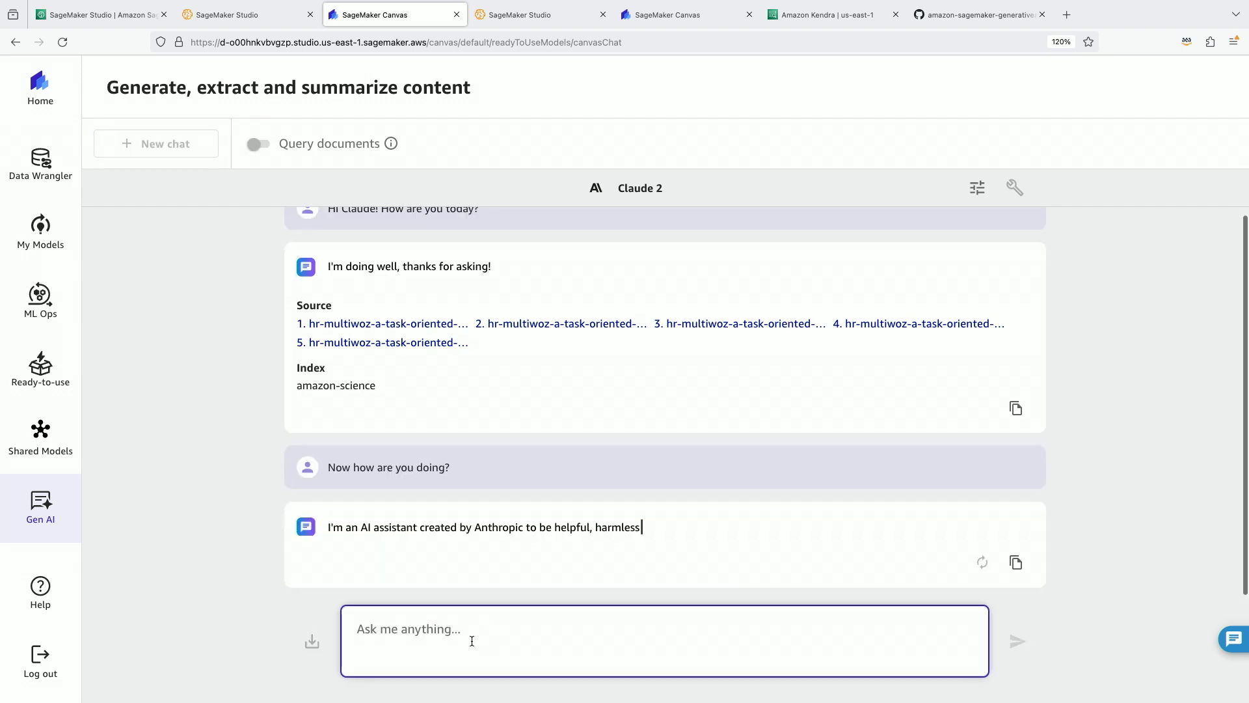
{"action": "key", "text": "ctrl+plus"}
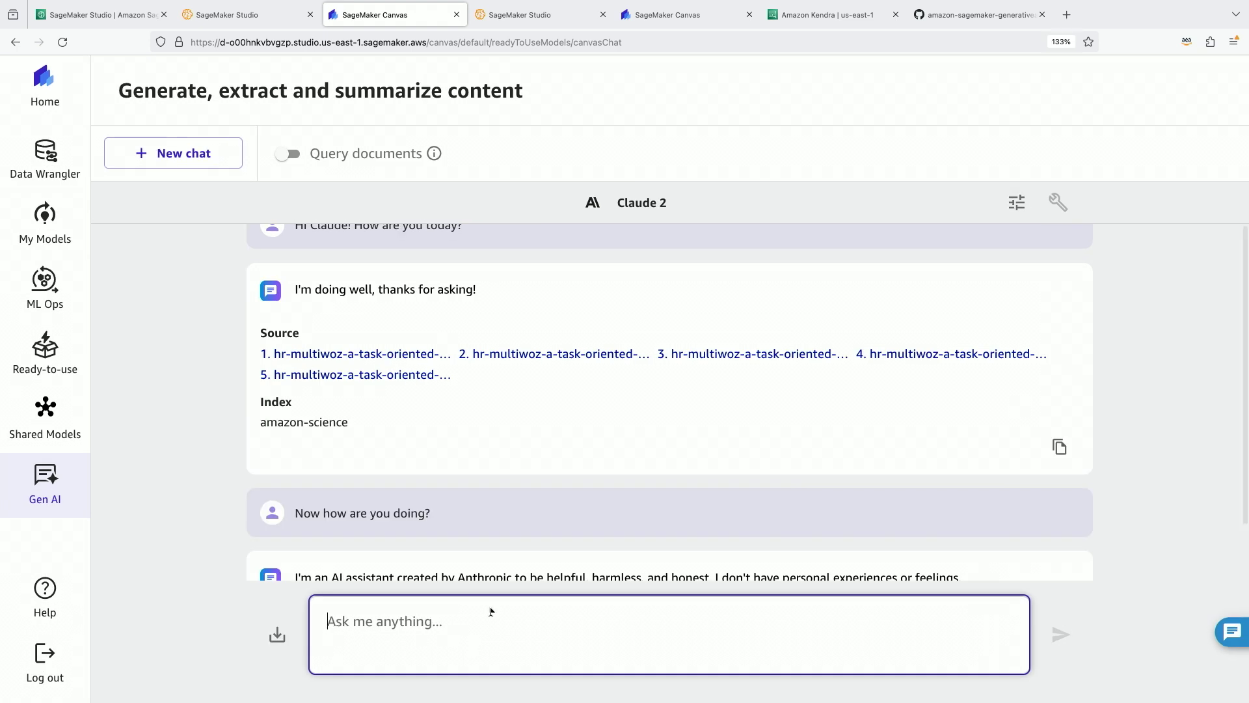
{"action": "scroll", "coordinate": [563, 455], "scroll_direction": "down", "scroll_amount": 2}
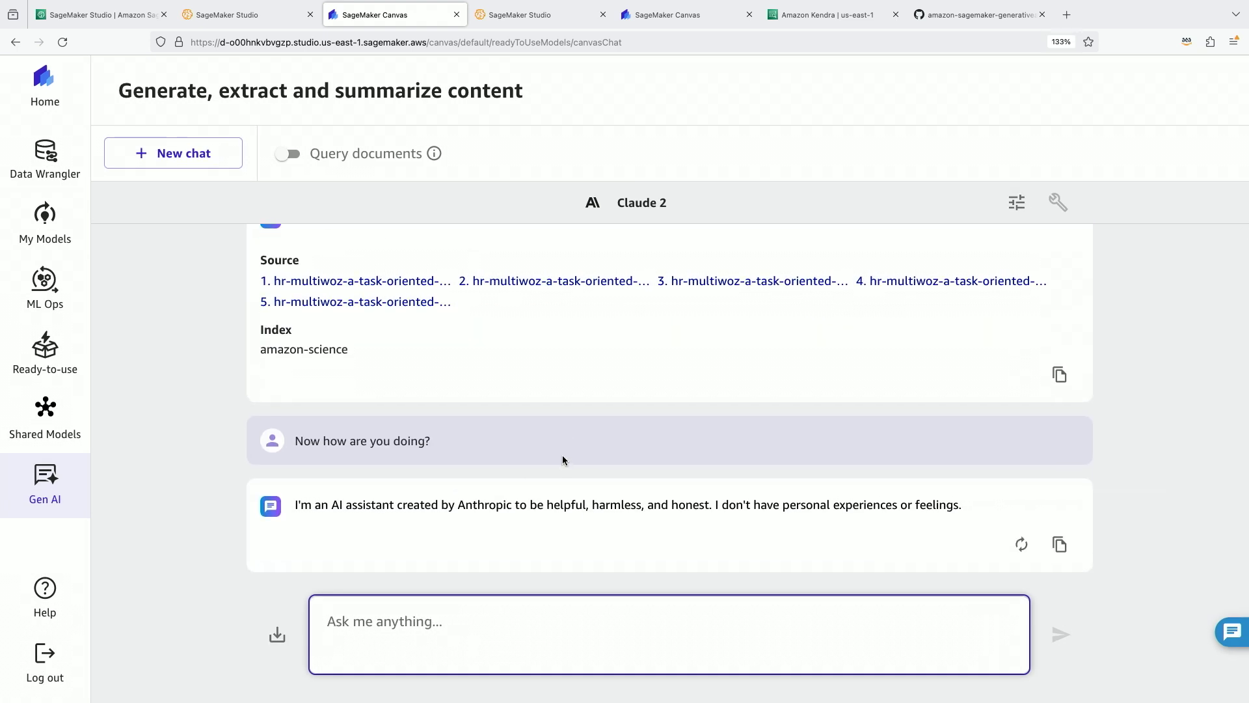
{"action": "left_click", "coordinate": [217, 164]}
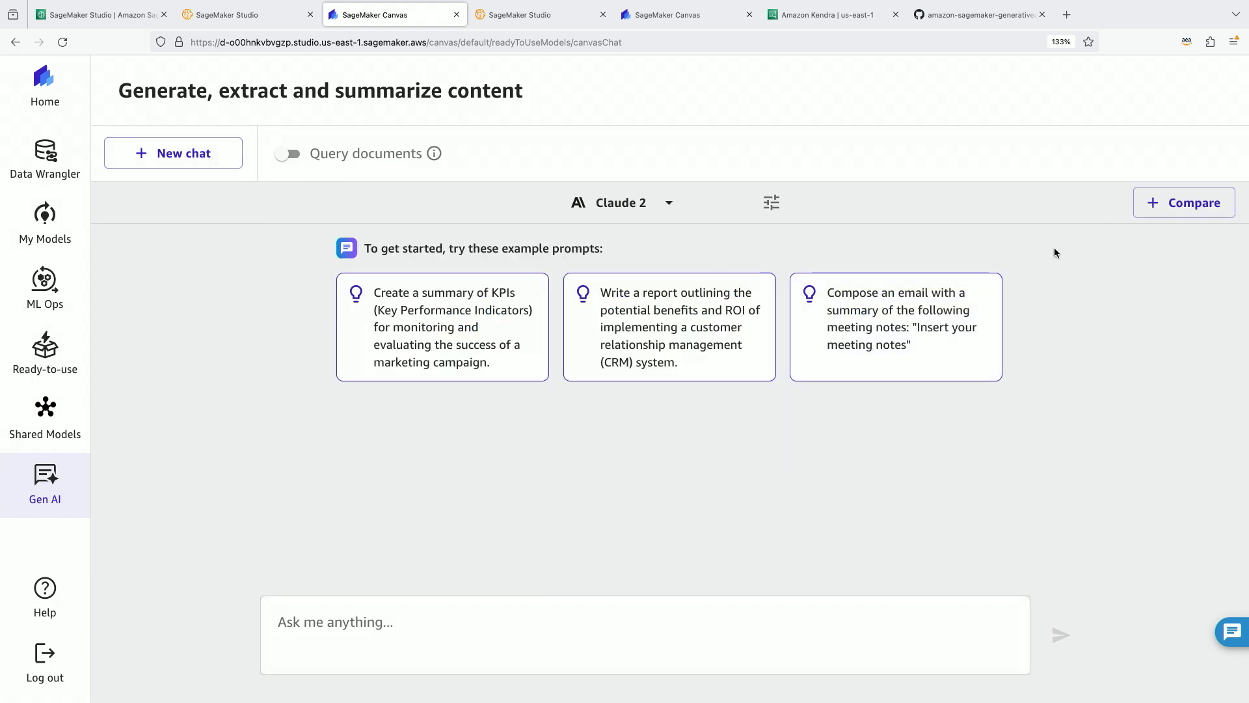
Step: Enable Compare and browse all available foundation models for the second column
{"action": "left_click", "coordinate": [1176, 215]}
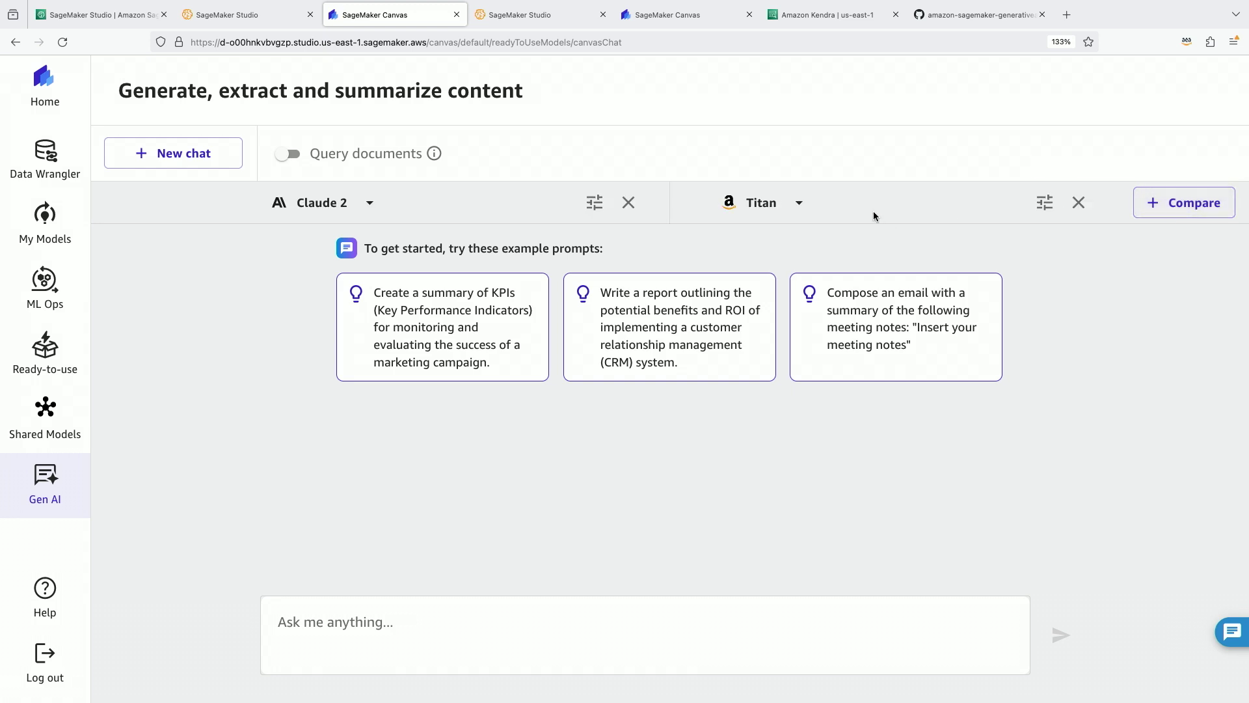
{"action": "left_click", "coordinate": [798, 206]}
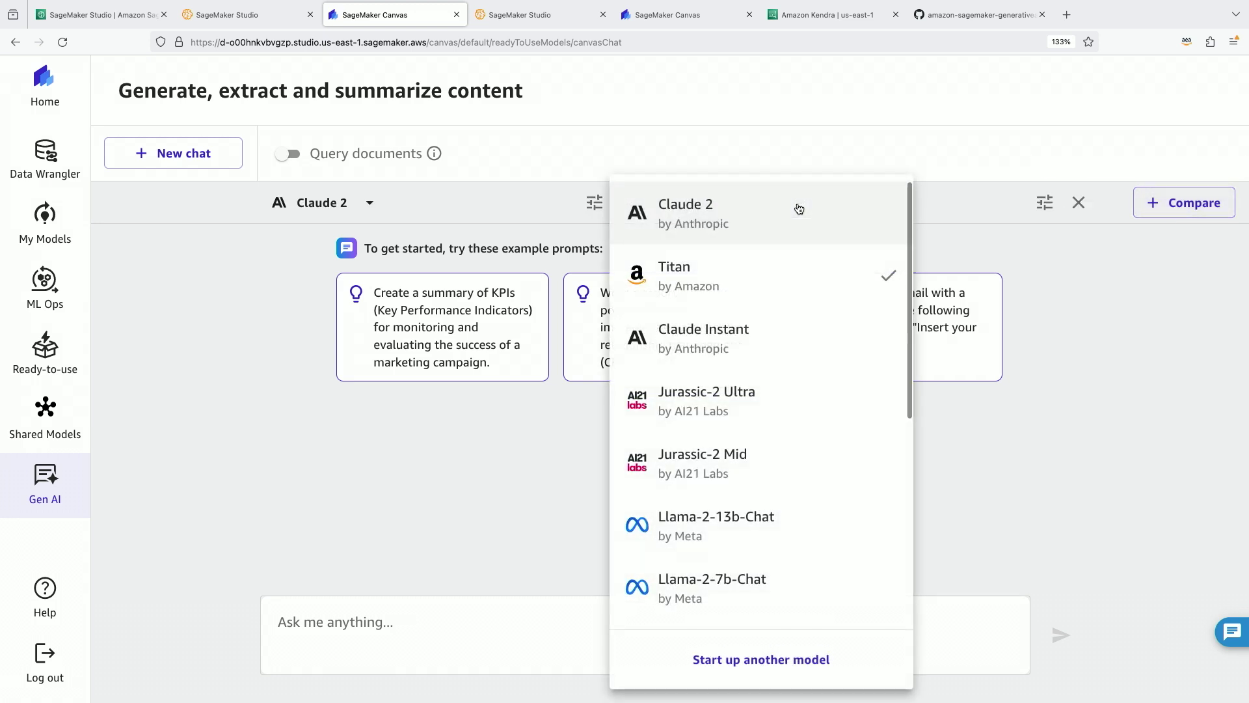
{"action": "scroll", "coordinate": [770, 423], "scroll_direction": "down", "scroll_amount": 1}
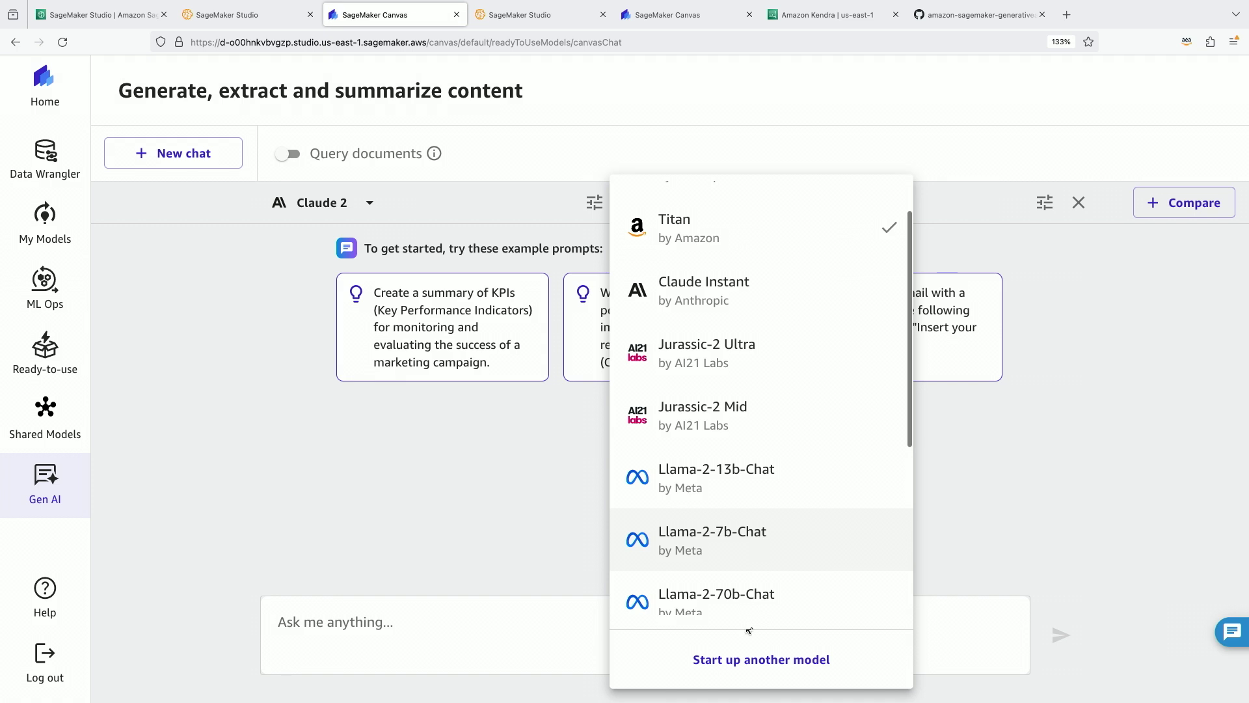
{"action": "left_click", "coordinate": [762, 670]}
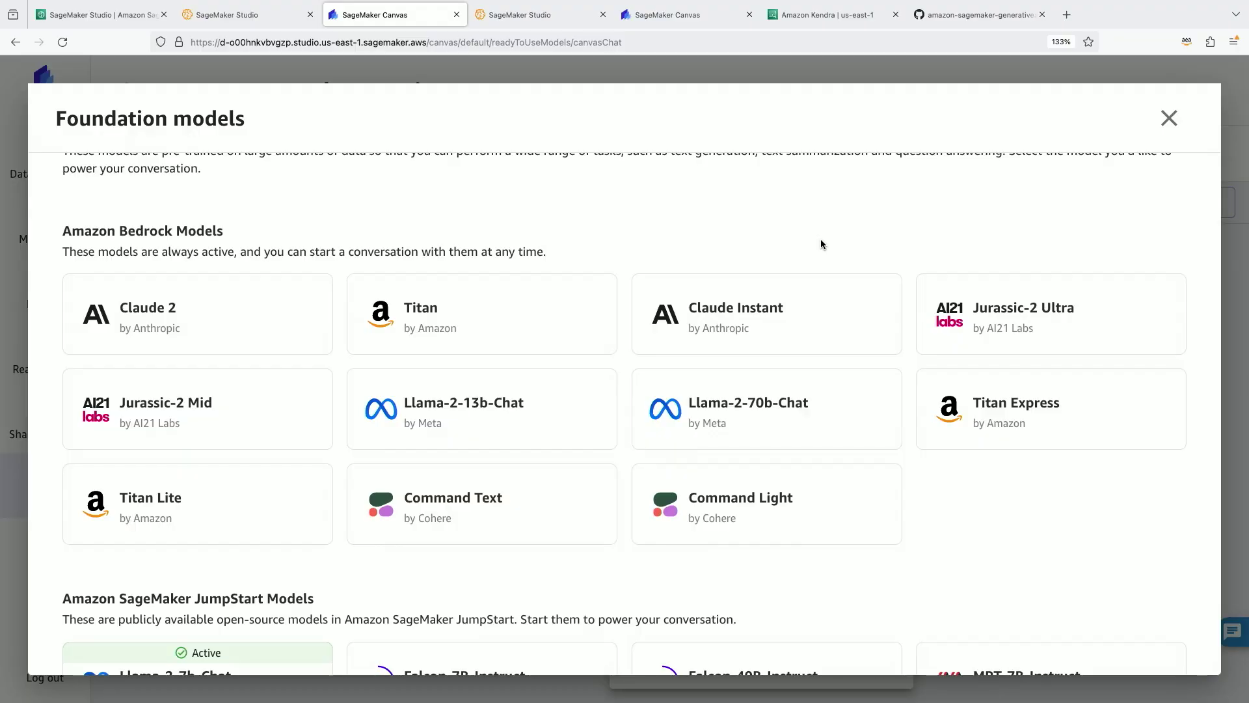
Step: Review Llama-2-7b-Chat's model details and choose it as the second model instead of Titan
{"action": "scroll", "coordinate": [821, 244], "scroll_direction": "down", "scroll_amount": 5}
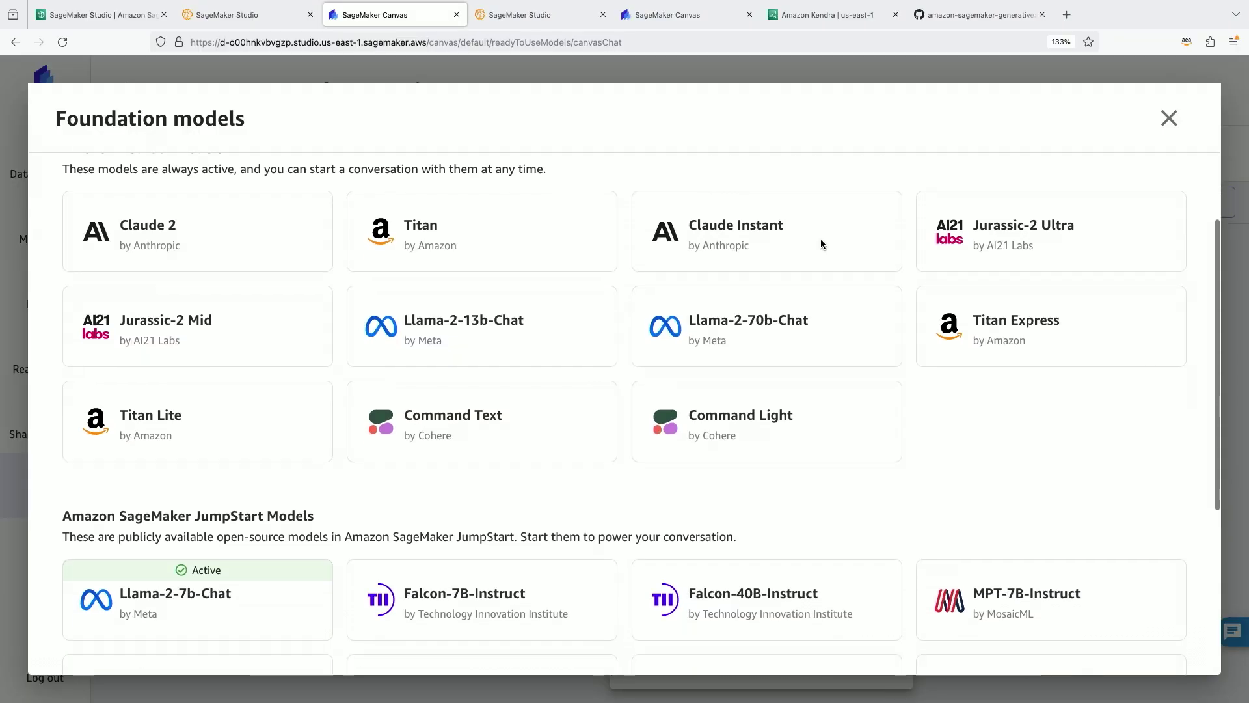
{"action": "scroll", "coordinate": [822, 245], "scroll_direction": "down", "scroll_amount": 3}
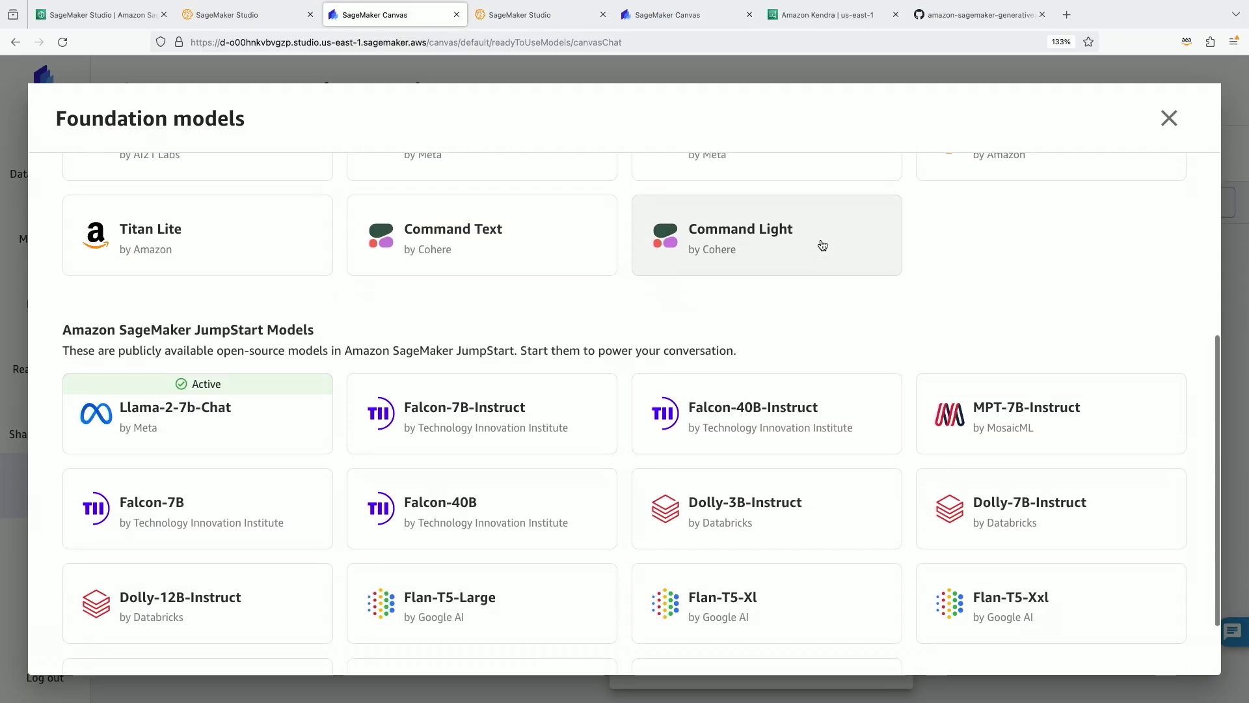
{"action": "scroll", "coordinate": [822, 244], "scroll_direction": "down", "scroll_amount": 2}
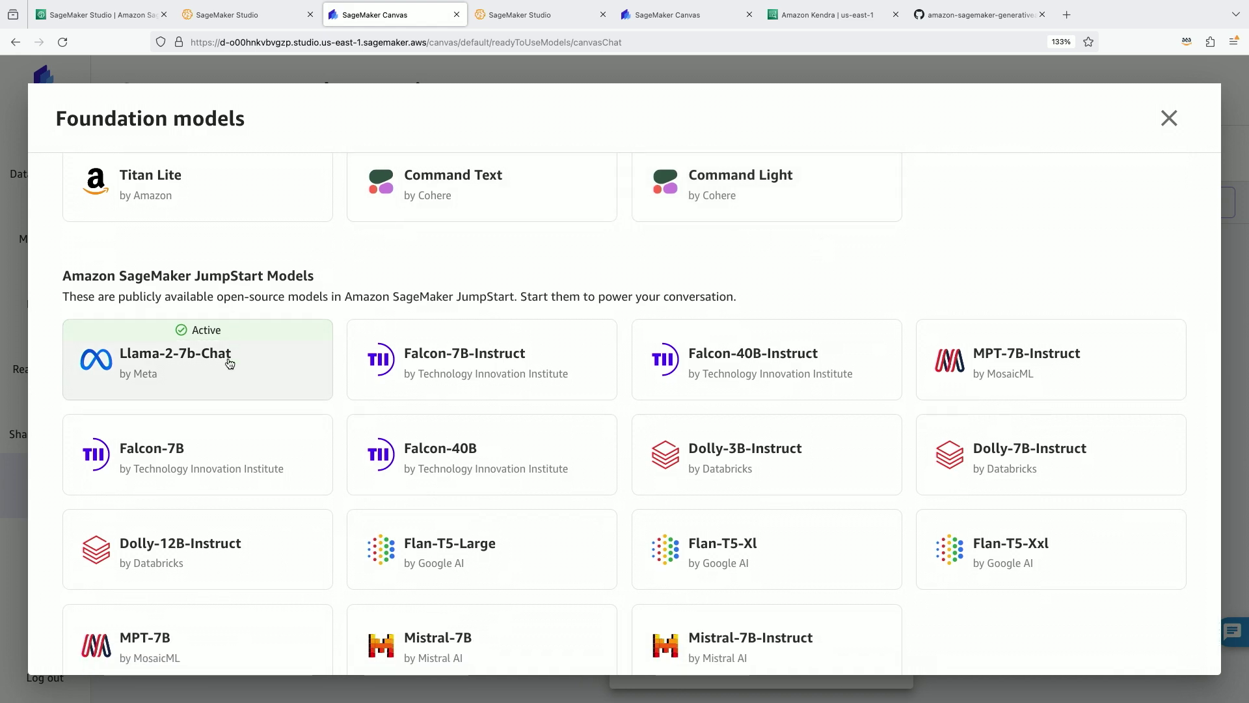
{"action": "scroll", "coordinate": [229, 363], "scroll_direction": "down", "scroll_amount": 1}
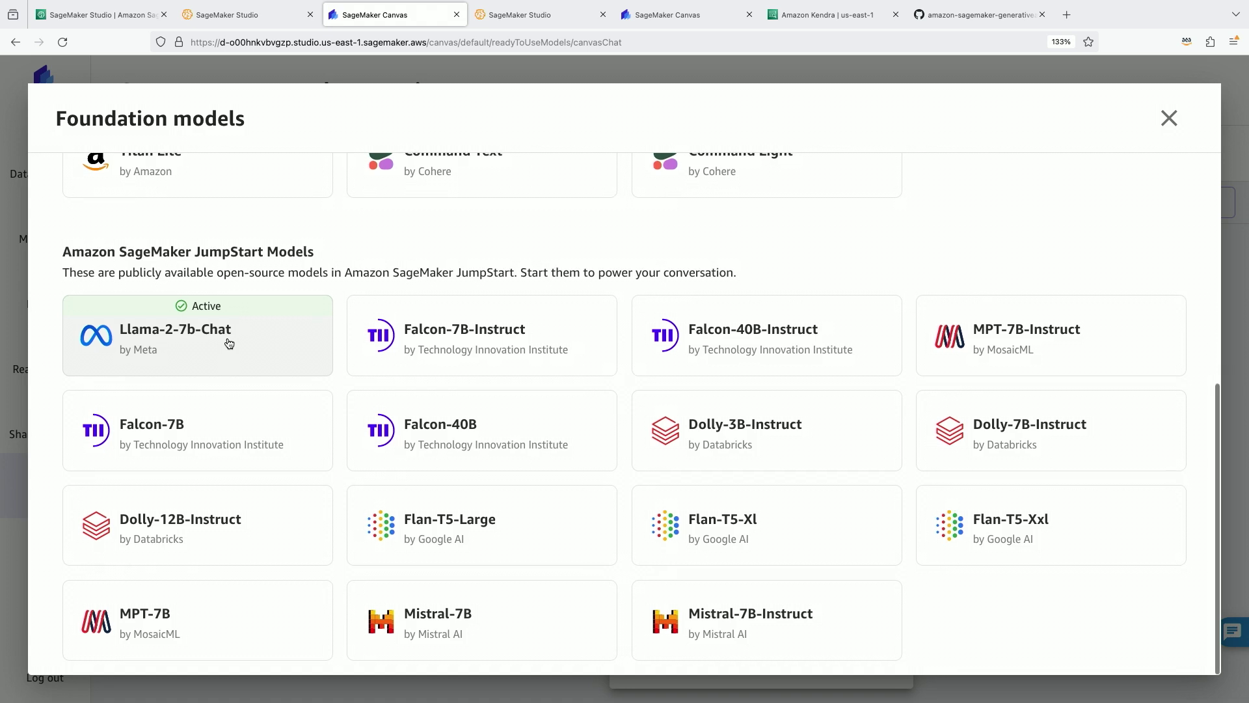
{"action": "left_click", "coordinate": [230, 363]}
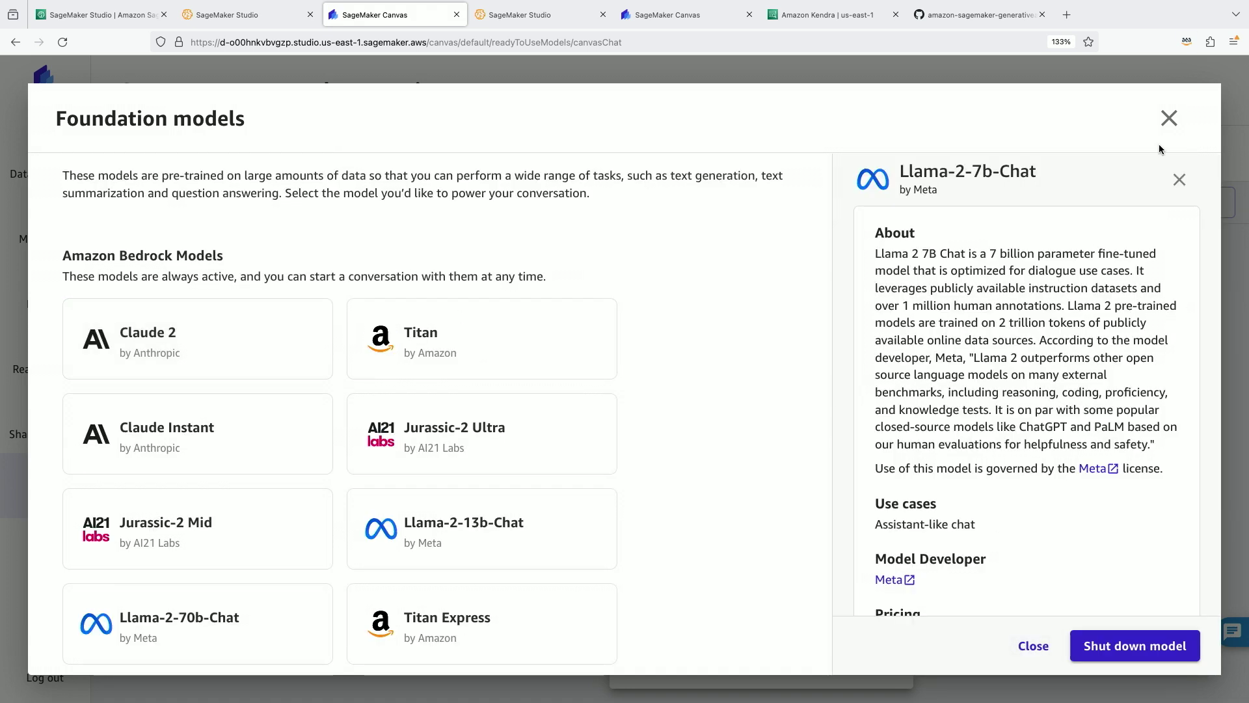
{"action": "left_click", "coordinate": [1178, 173]}
{"action": "scroll", "coordinate": [559, 405], "scroll_direction": "down", "scroll_amount": 3}
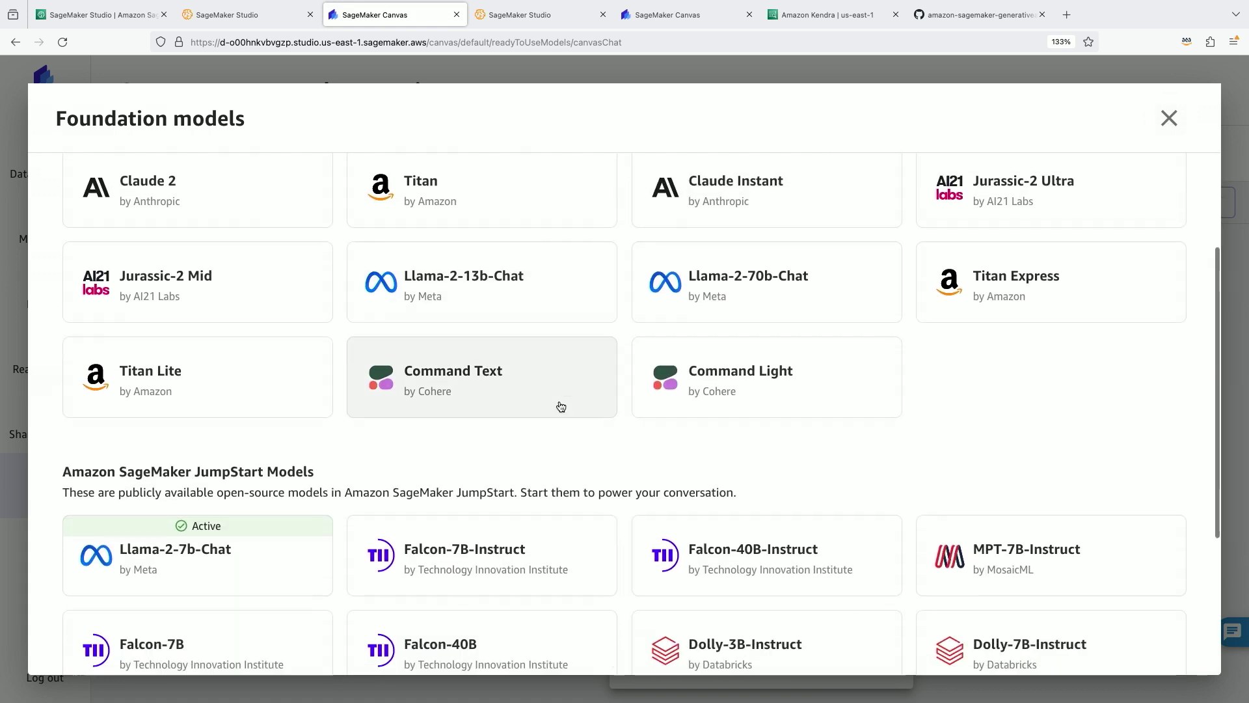
{"action": "left_click", "coordinate": [245, 555]}
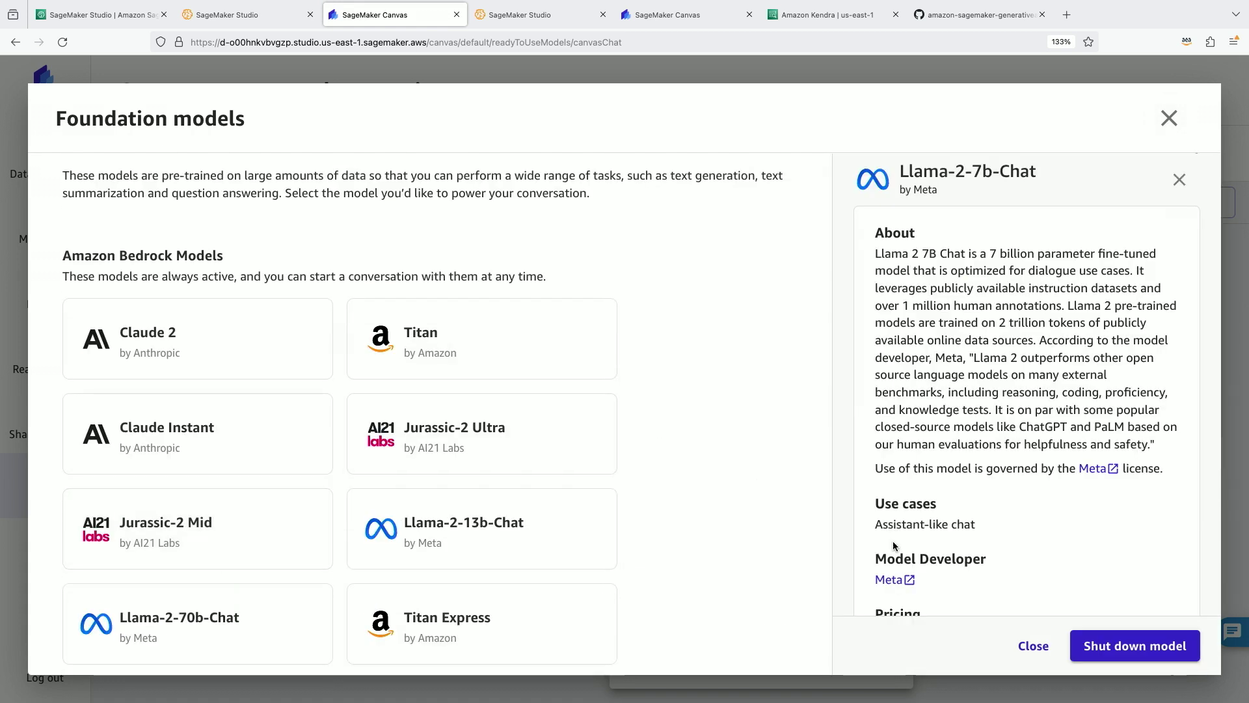
{"action": "left_click", "coordinate": [1169, 118]}
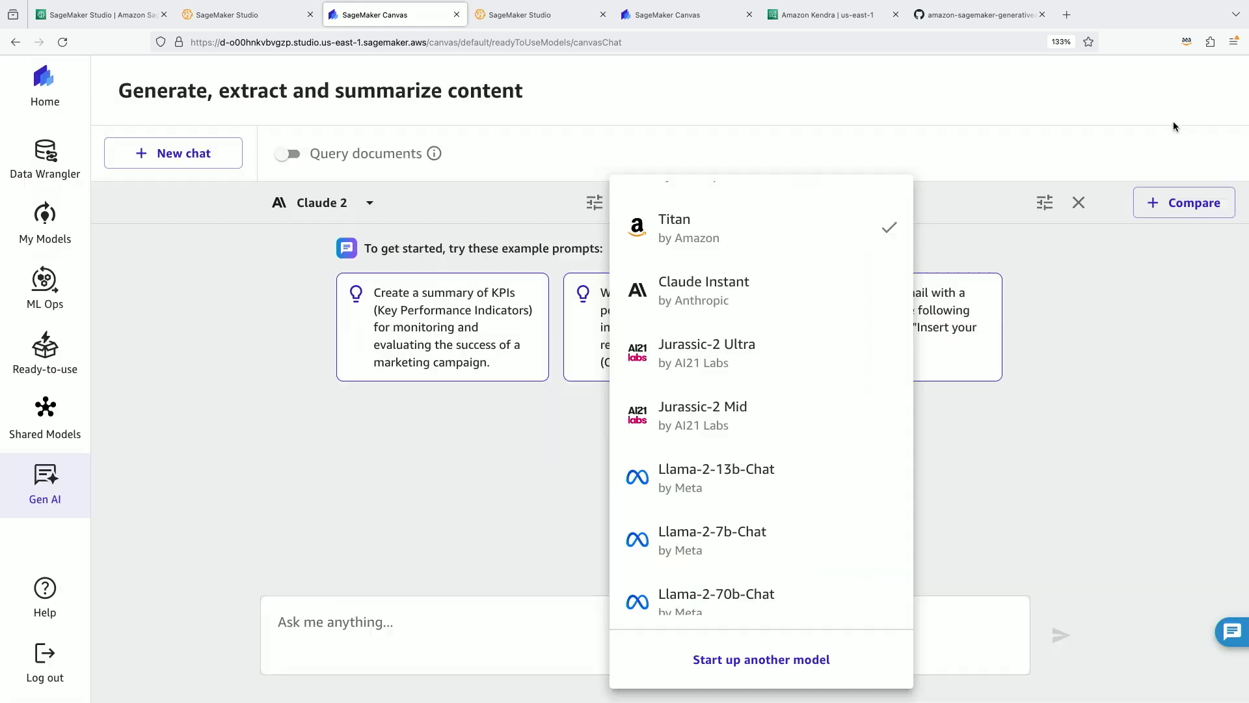
{"action": "left_click", "coordinate": [746, 525]}
Step: Ask both models 'Hi there! Can you suggest some interesting ideas about responsible AI?'
{"action": "left_click", "coordinate": [638, 650]}
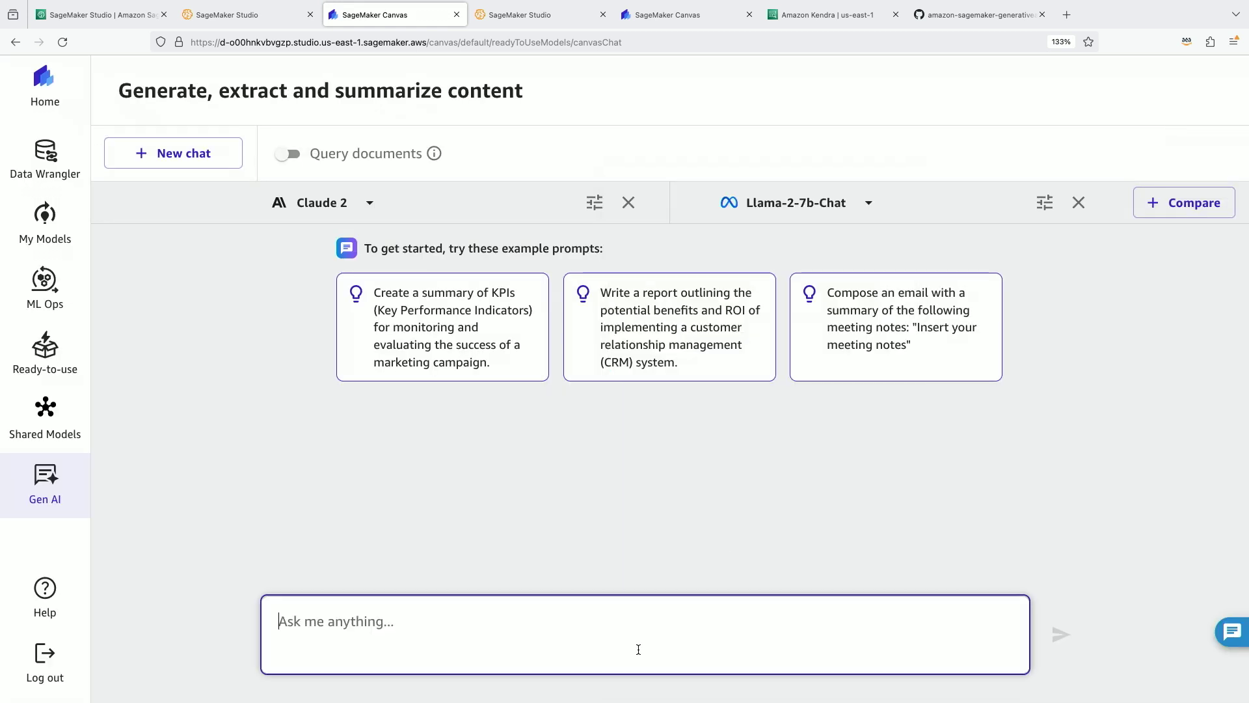
{"action": "type", "text": "Hi there"}
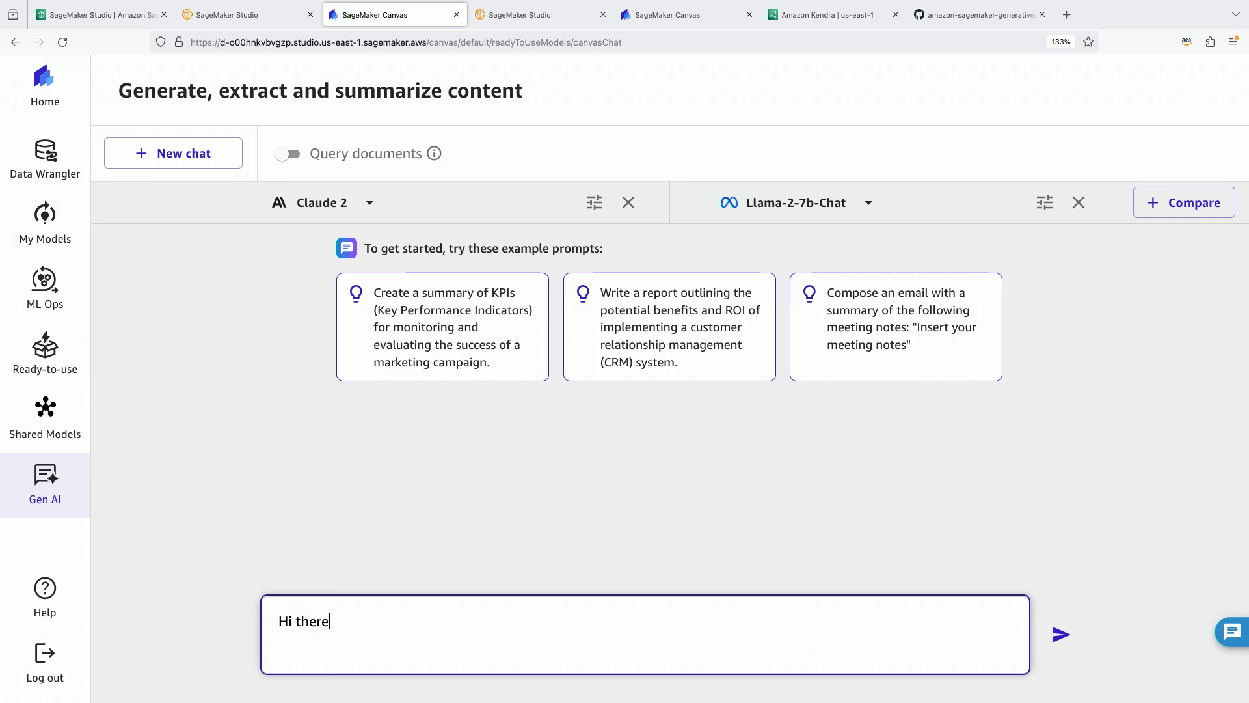
{"action": "type", "text": "! Can you suggest"}
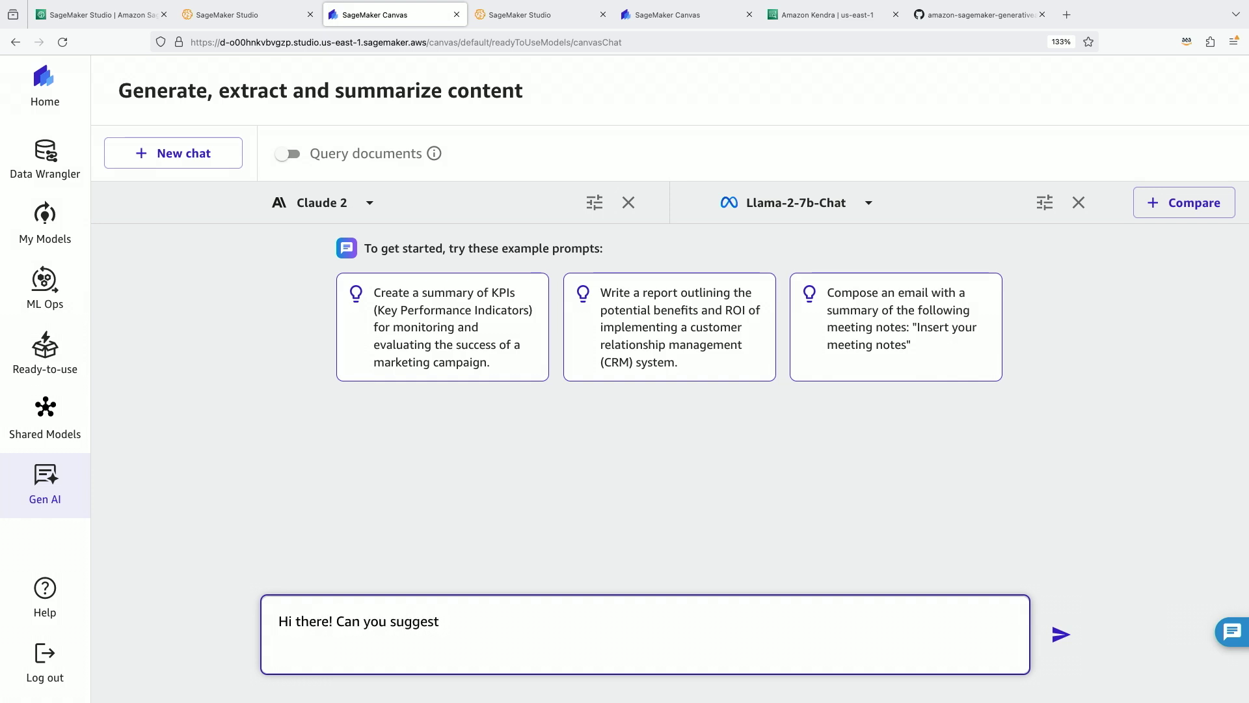
{"action": "type", "text": " some inter"}
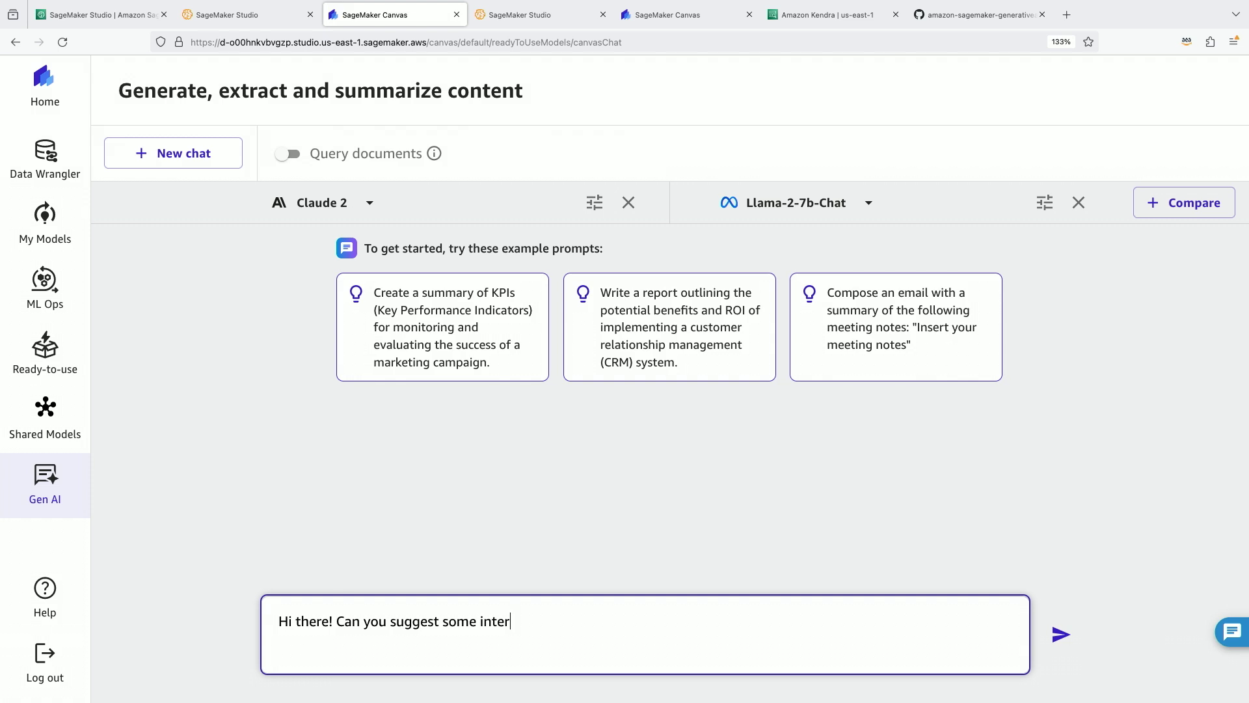
{"action": "type", "text": "esting ideas about responsible AI?"}
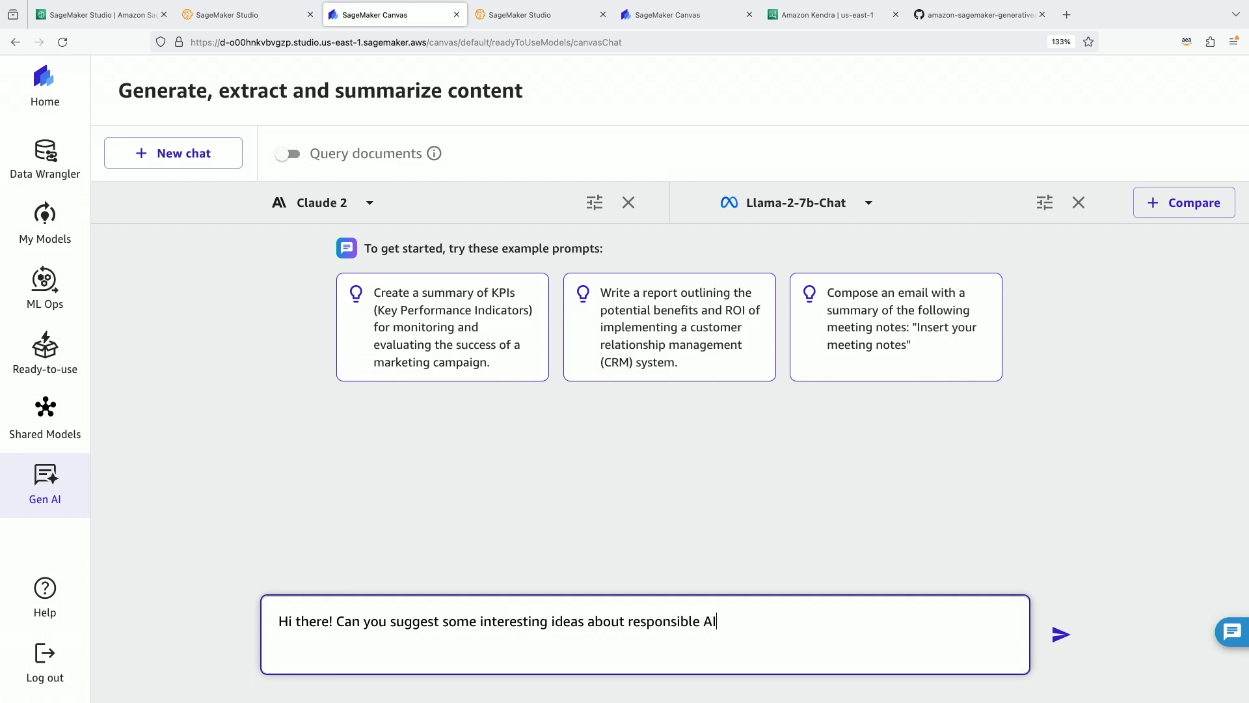
{"action": "key", "text": "Return"}
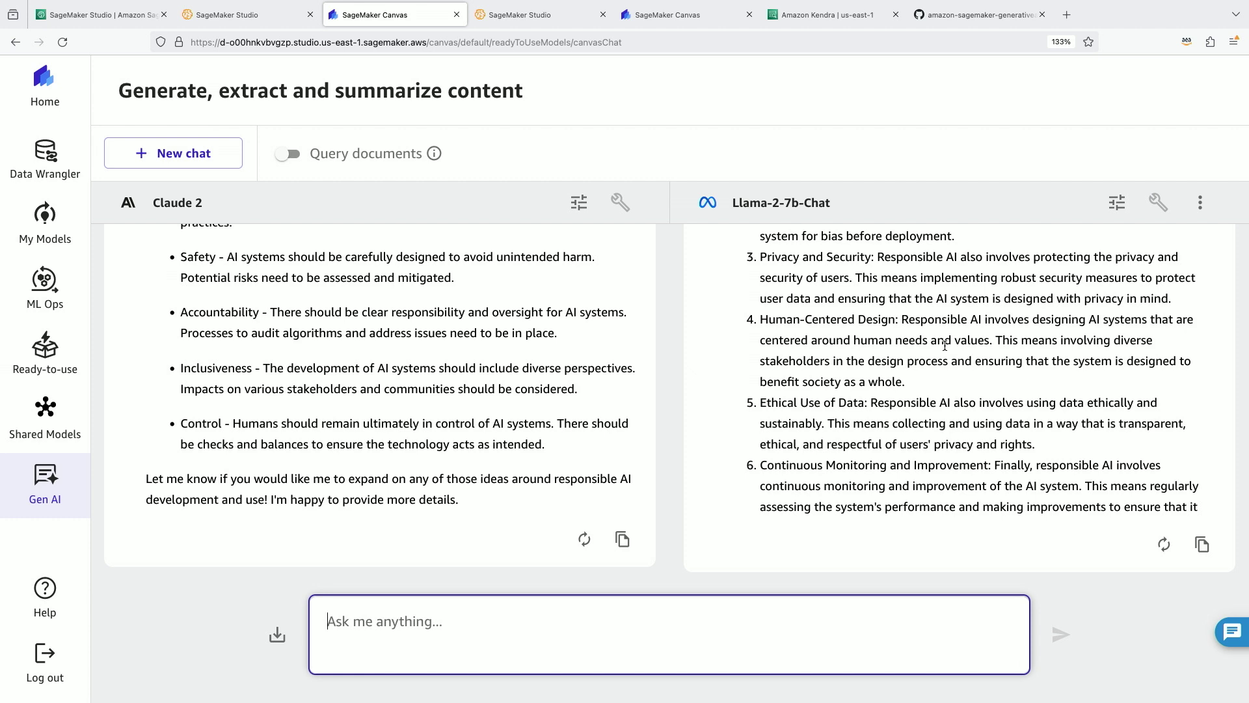
{"action": "scroll", "coordinate": [945, 345], "scroll_direction": "up", "scroll_amount": 5}
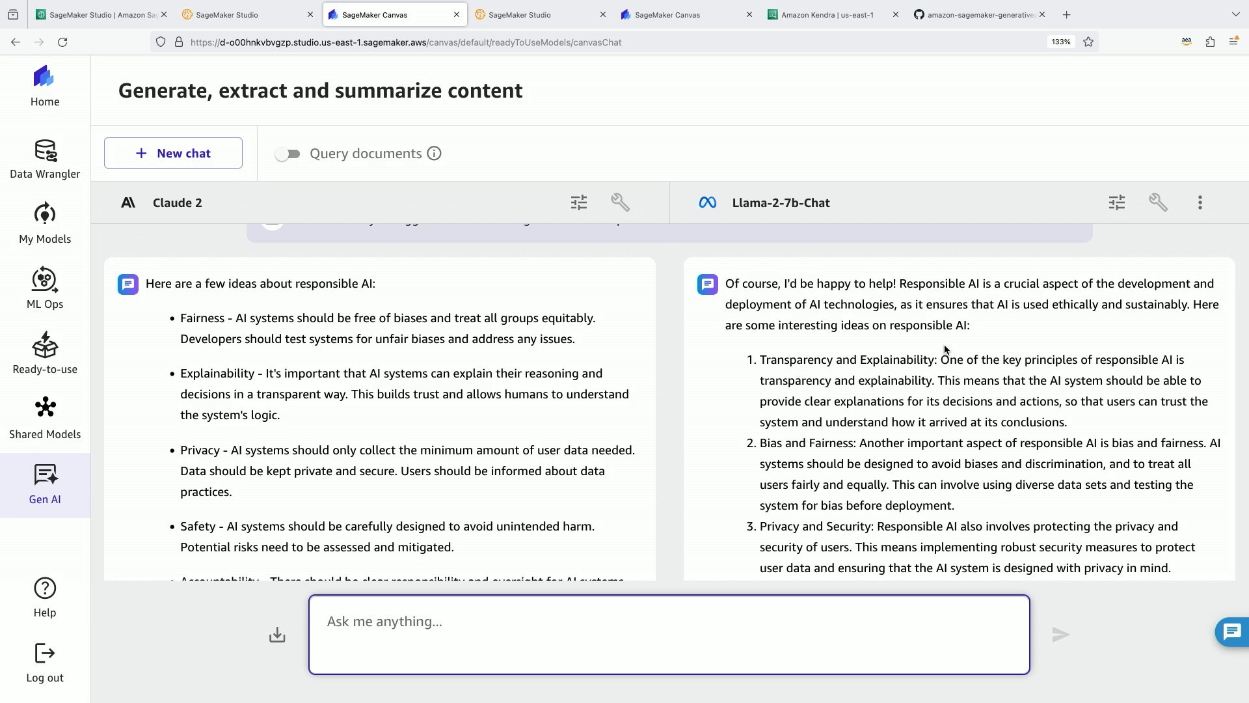
{"action": "scroll", "coordinate": [944, 344], "scroll_direction": "down", "scroll_amount": 1}
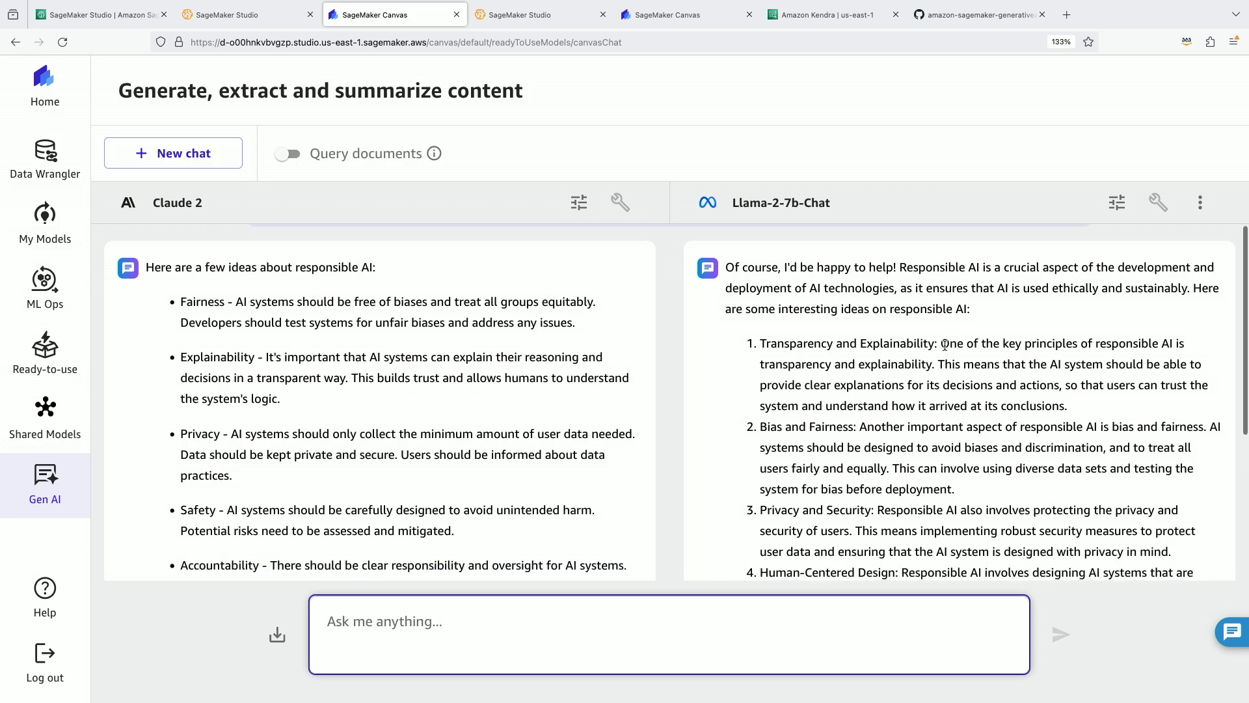
{"action": "scroll", "coordinate": [944, 345], "scroll_direction": "down", "scroll_amount": 1}
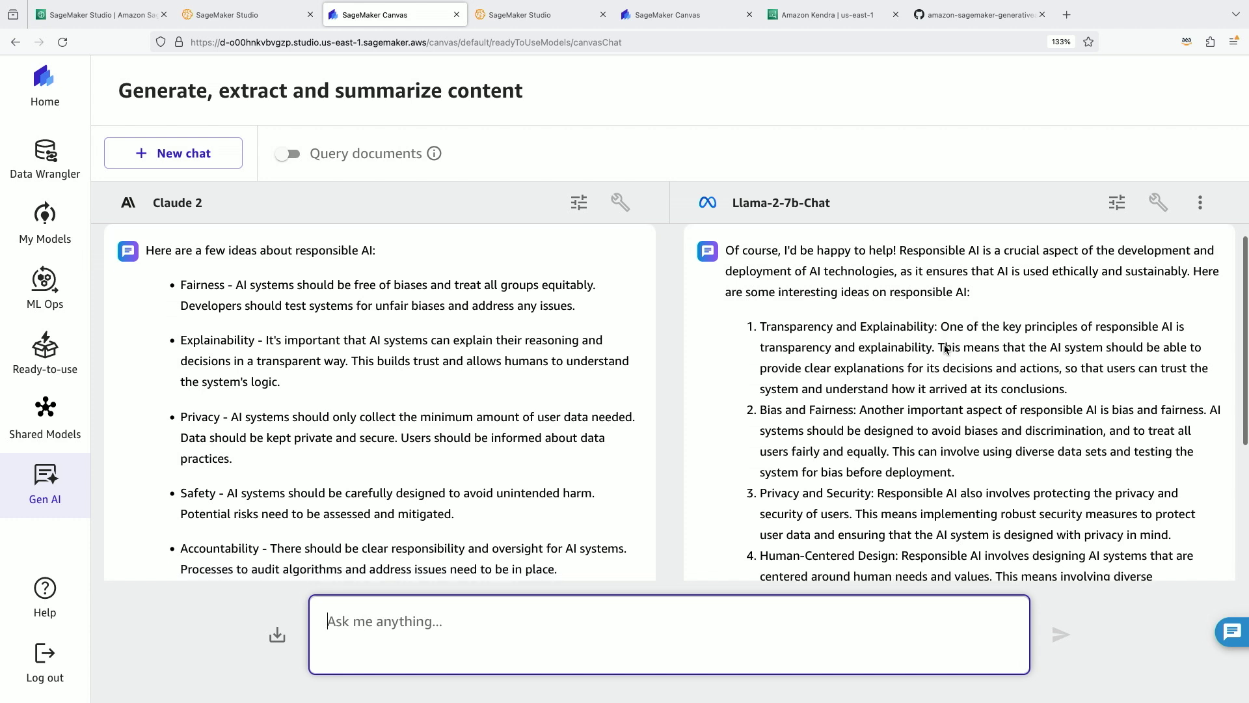
{"action": "scroll", "coordinate": [945, 350], "scroll_direction": "down", "scroll_amount": 3}
{"action": "scroll", "coordinate": [944, 349], "scroll_direction": "down", "scroll_amount": 2}
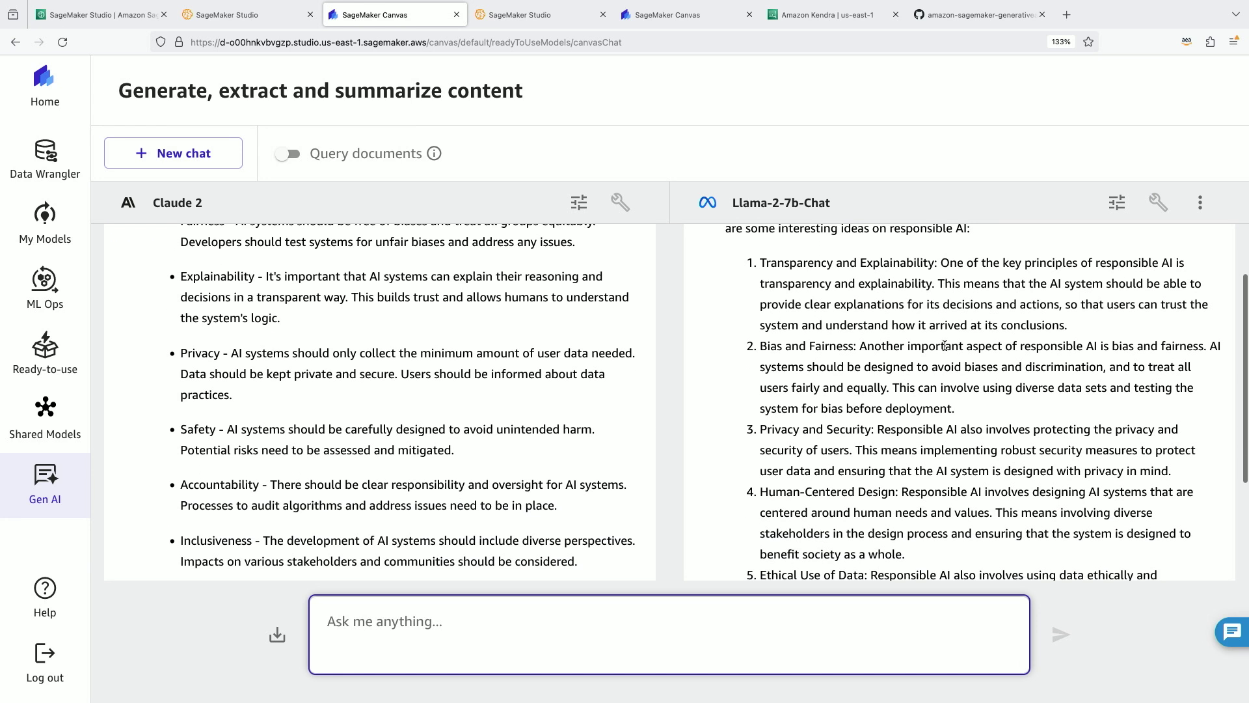
{"action": "scroll", "coordinate": [944, 345], "scroll_direction": "down", "scroll_amount": 4}
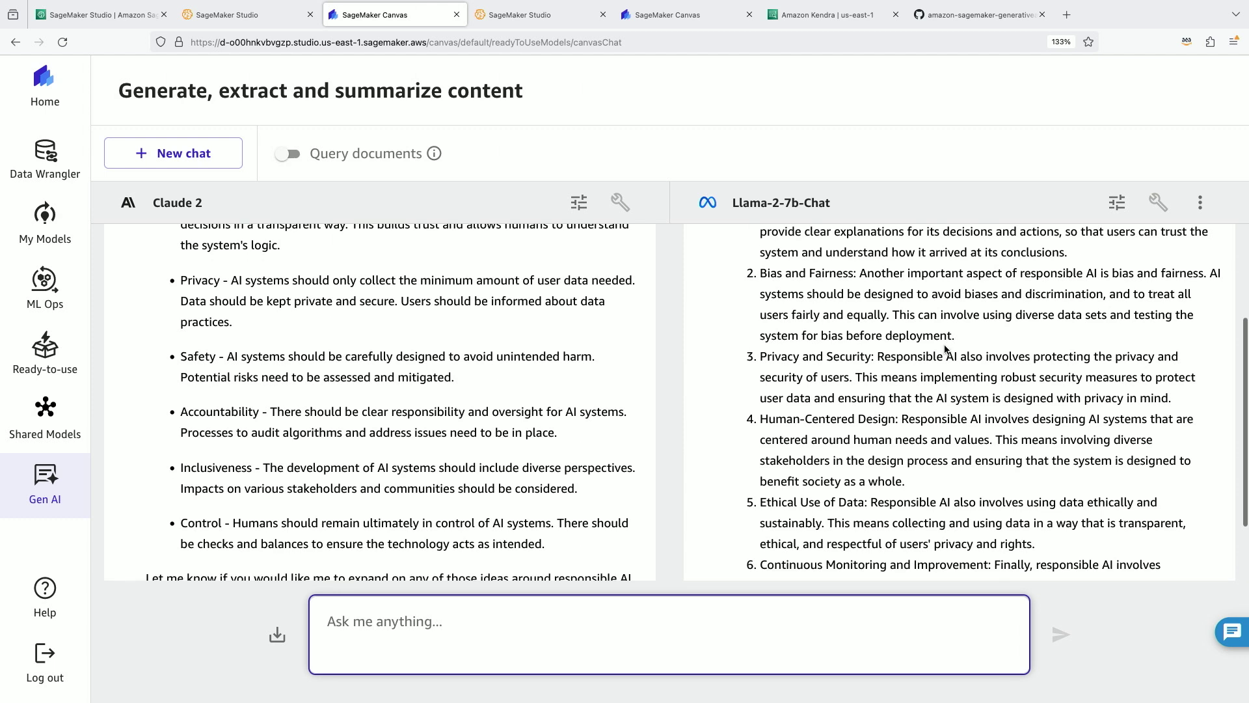
{"action": "scroll", "coordinate": [944, 349], "scroll_direction": "down", "scroll_amount": 5}
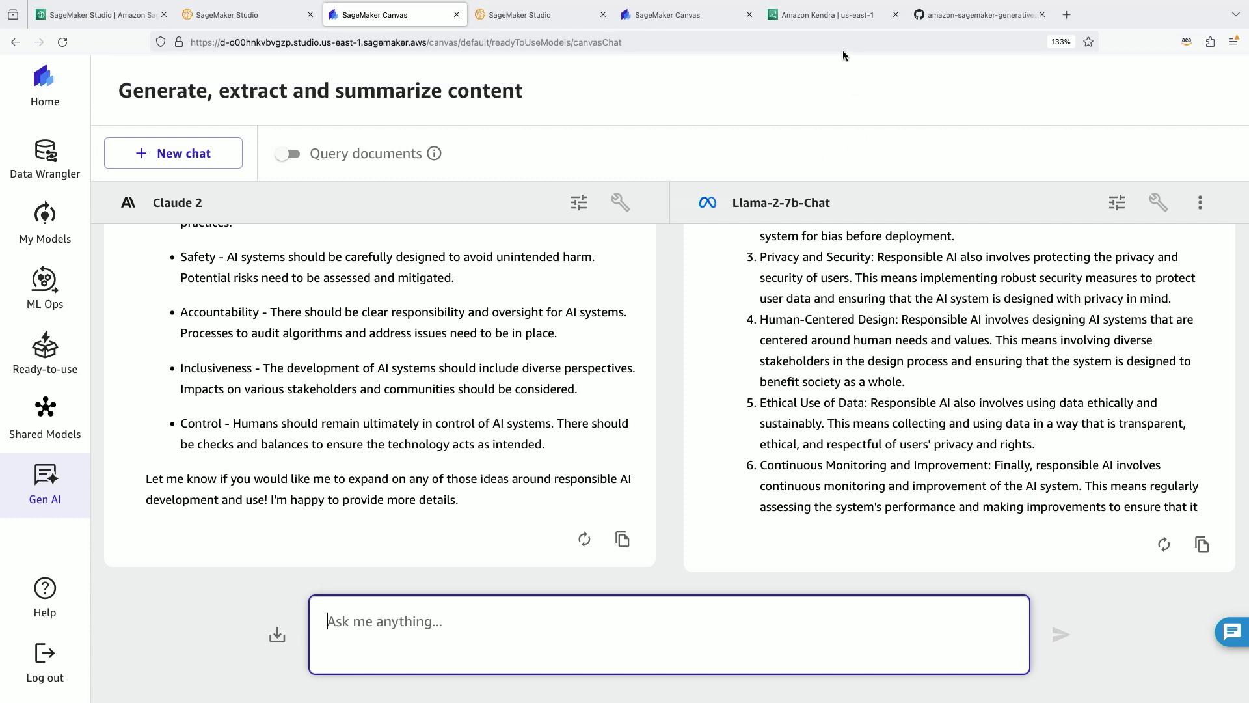
{"action": "left_click", "coordinate": [844, 22]}
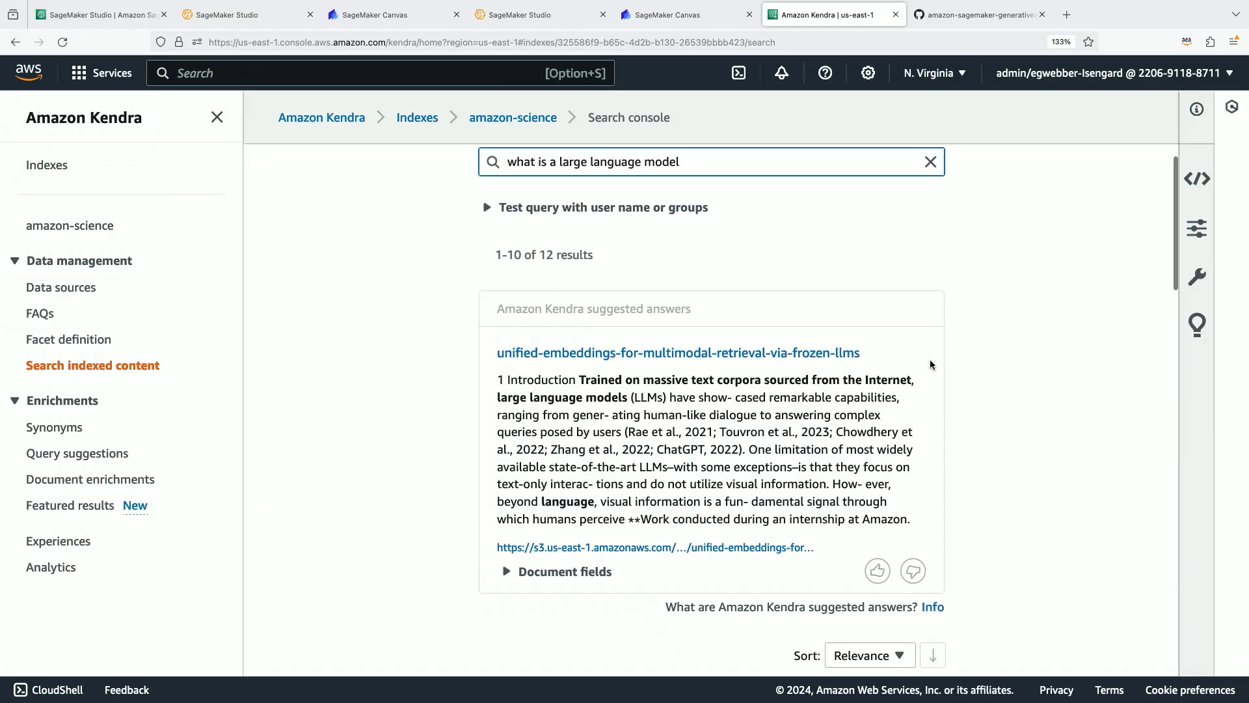
Step: Scroll through Kendra's results for 'what is a large language model' and back to the top
{"action": "scroll", "coordinate": [931, 365], "scroll_direction": "down", "scroll_amount": 5}
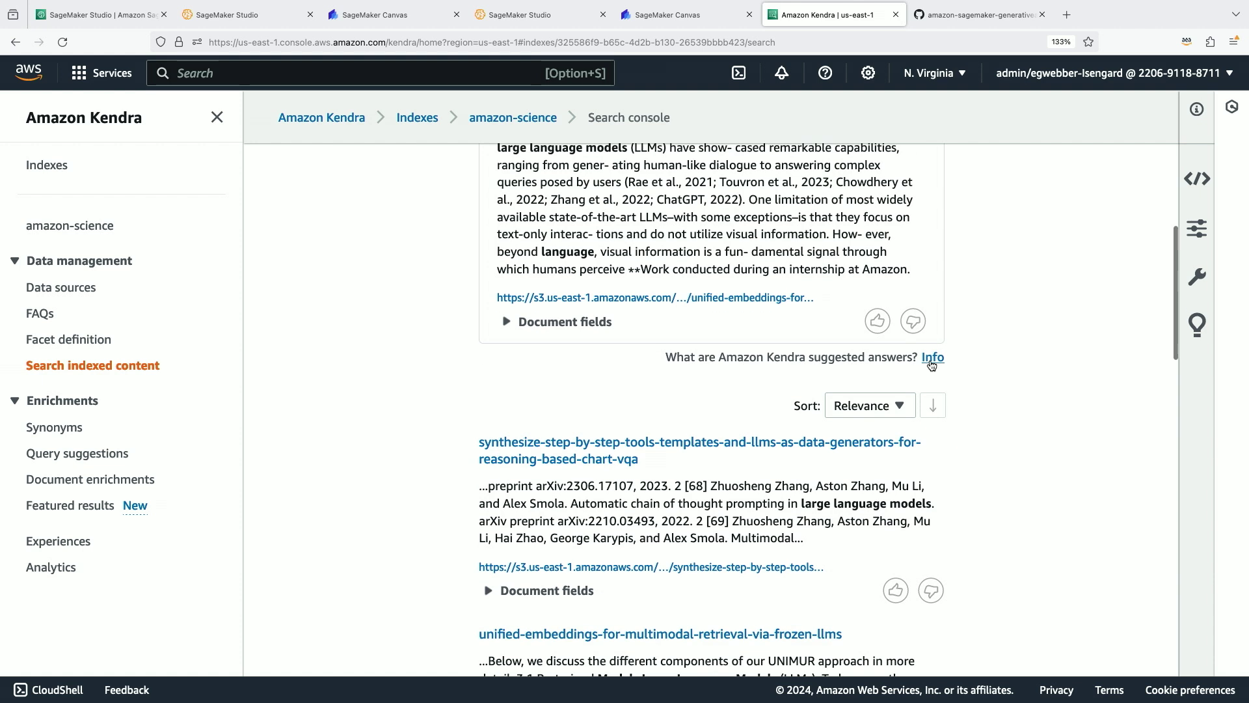
{"action": "scroll", "coordinate": [932, 365], "scroll_direction": "down", "scroll_amount": 5}
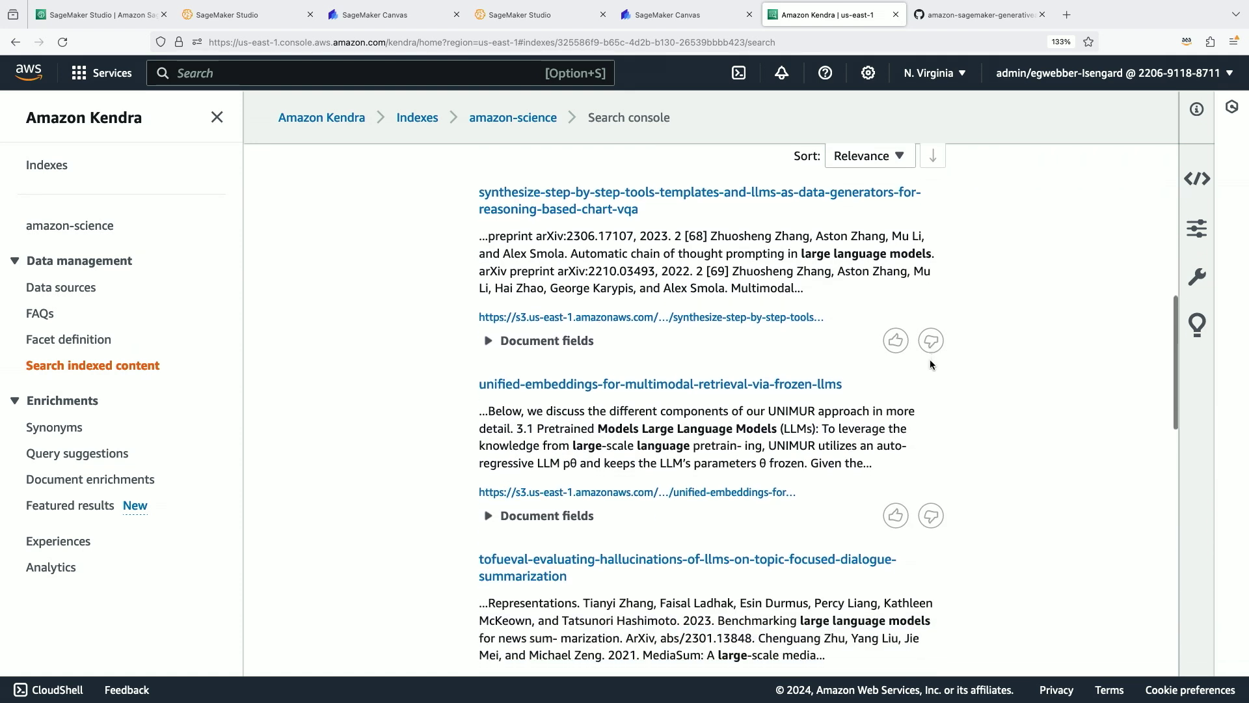
{"action": "scroll", "coordinate": [931, 365], "scroll_direction": "down", "scroll_amount": 5}
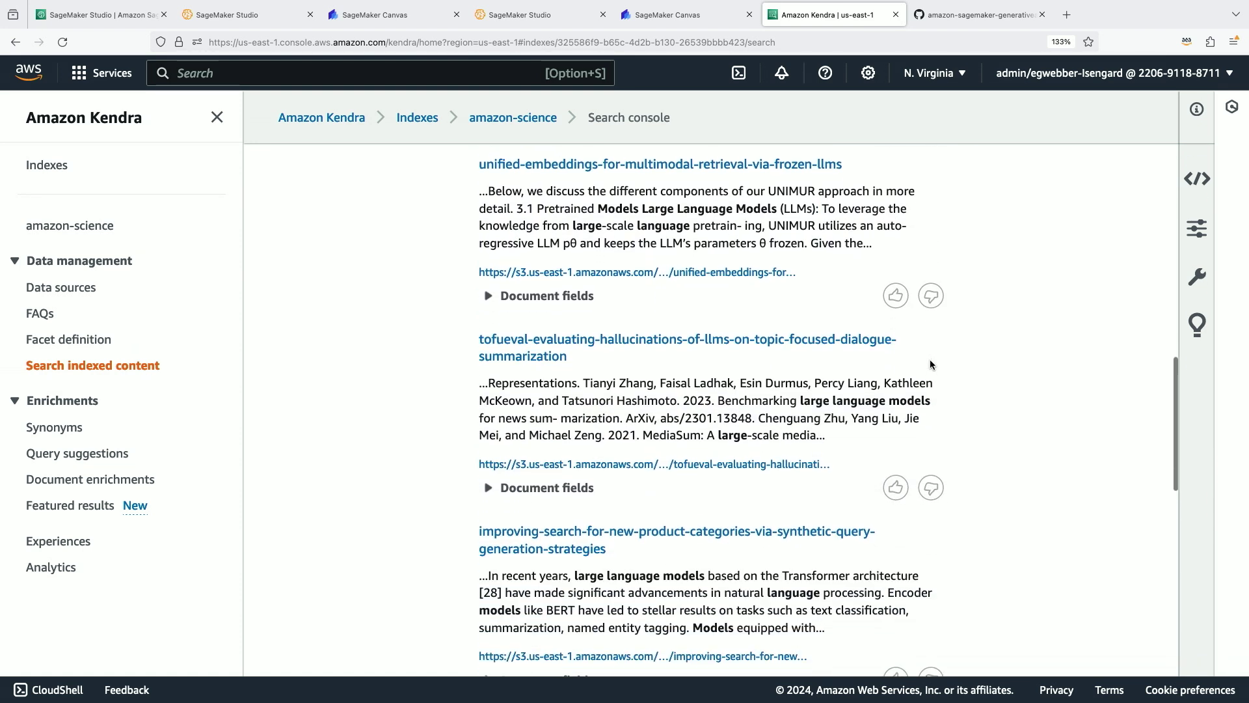
{"action": "scroll", "coordinate": [930, 364], "scroll_direction": "down", "scroll_amount": 3}
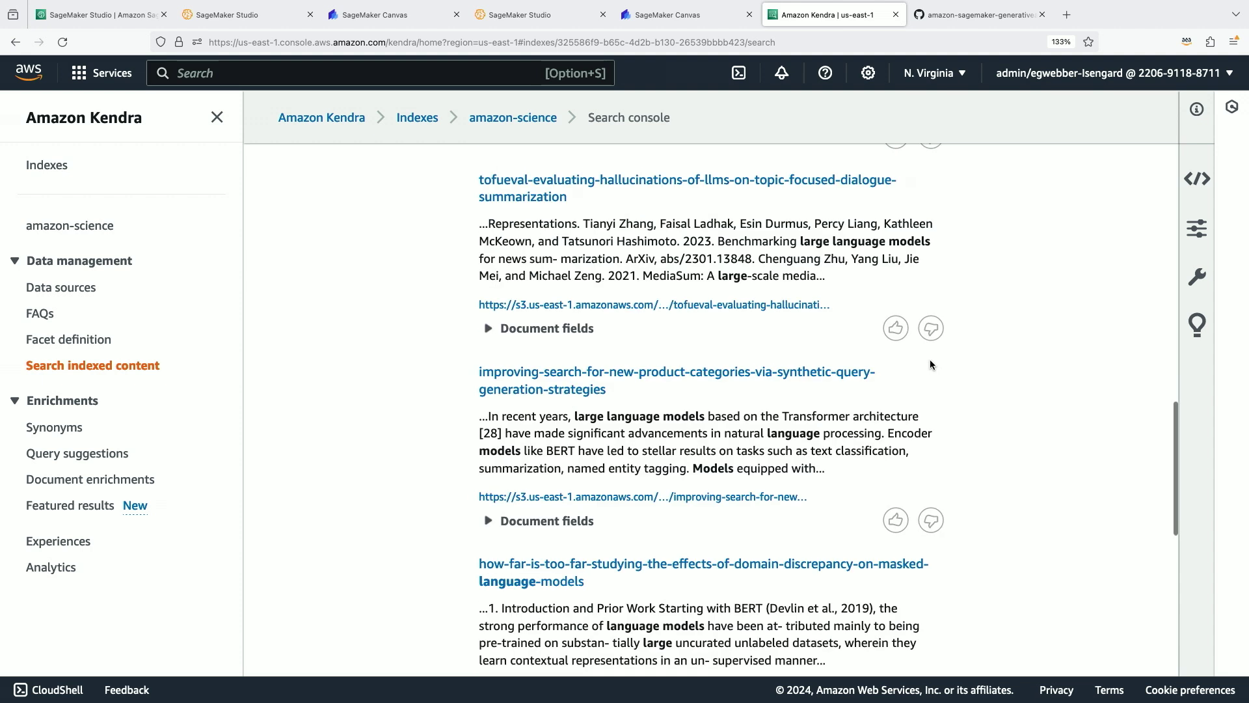
{"action": "scroll", "coordinate": [930, 364], "scroll_direction": "up", "scroll_amount": 15}
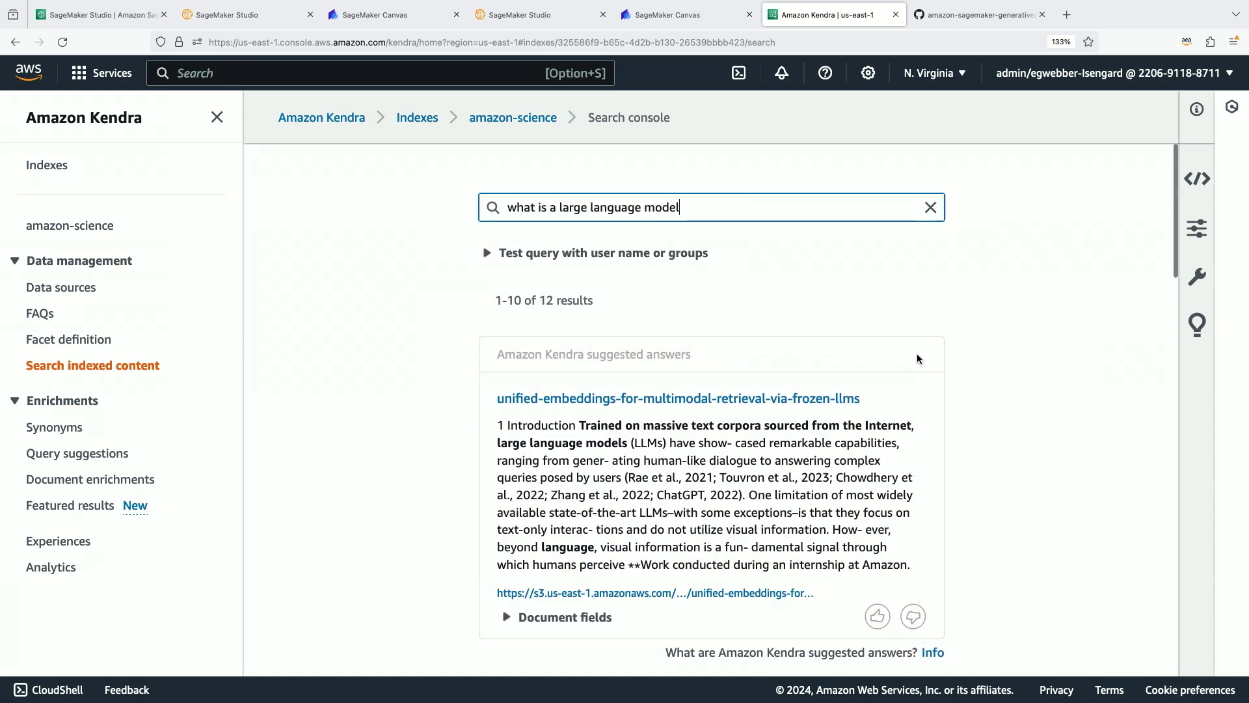
Step: Back in the Claude 2 vs Llama-2-7b-Chat chat, enable Query documents using the amazon-science index
{"action": "left_click", "coordinate": [688, 14]}
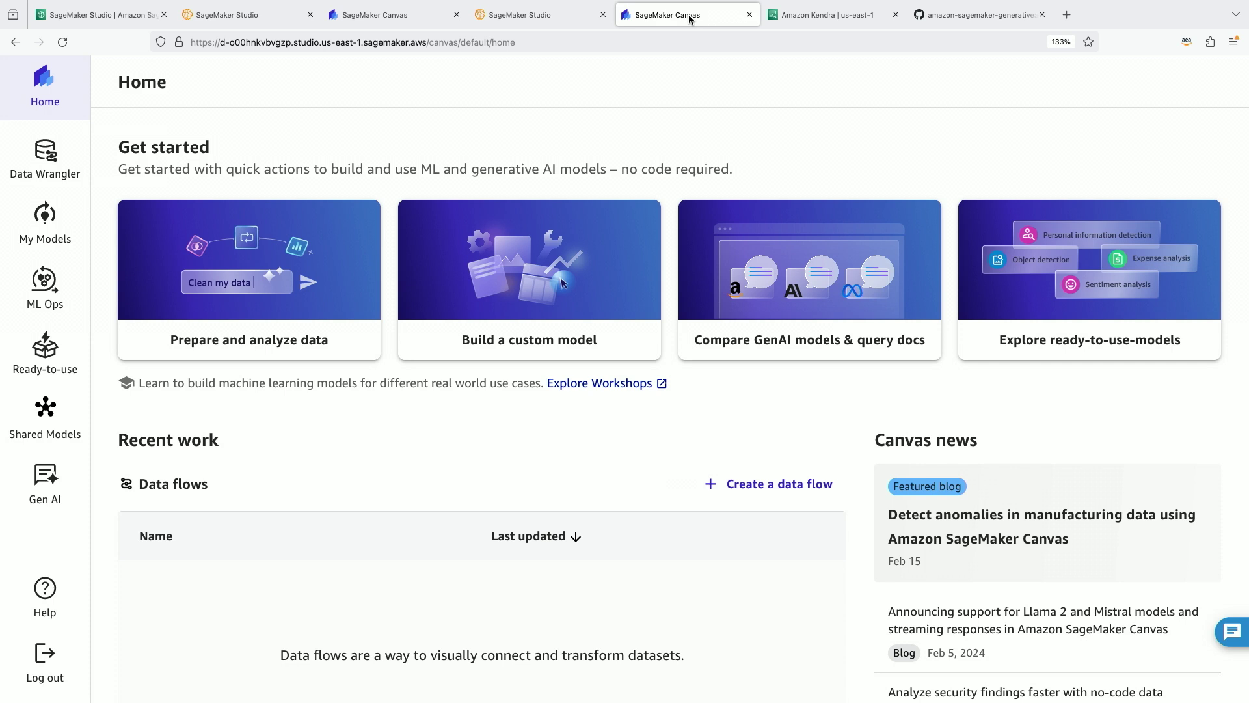
{"action": "left_click", "coordinate": [575, 21]}
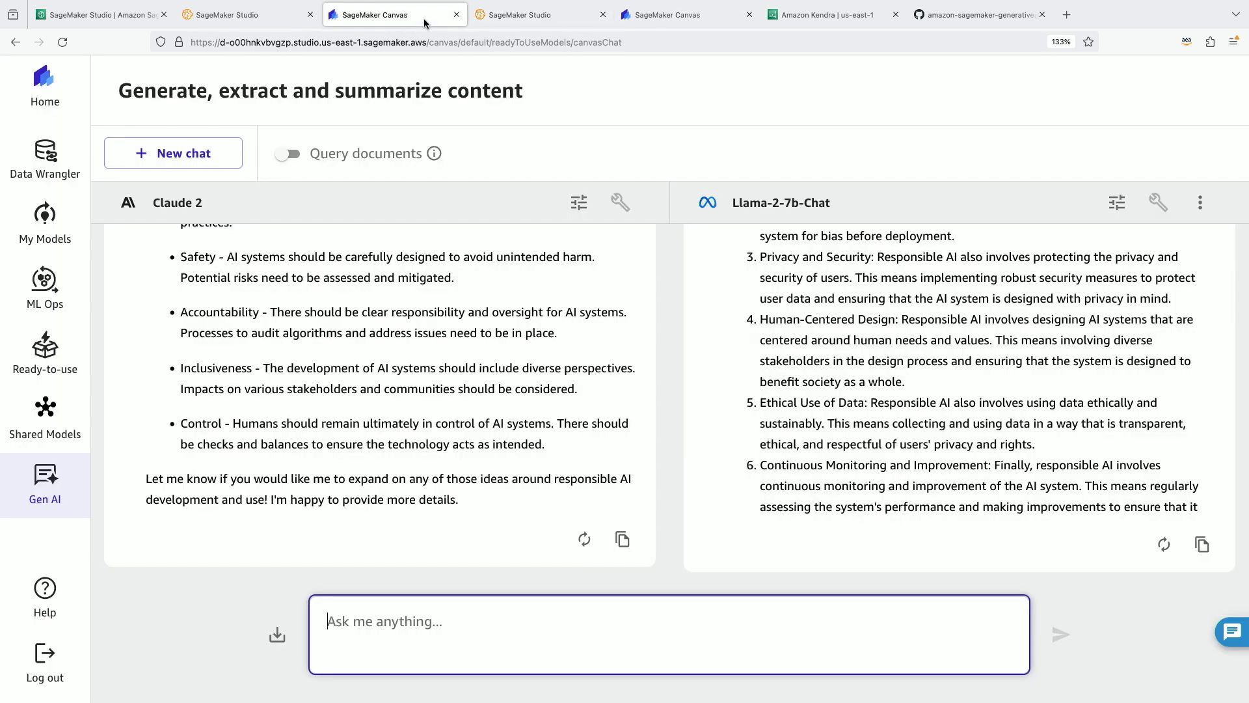
{"action": "left_click", "coordinate": [290, 154]}
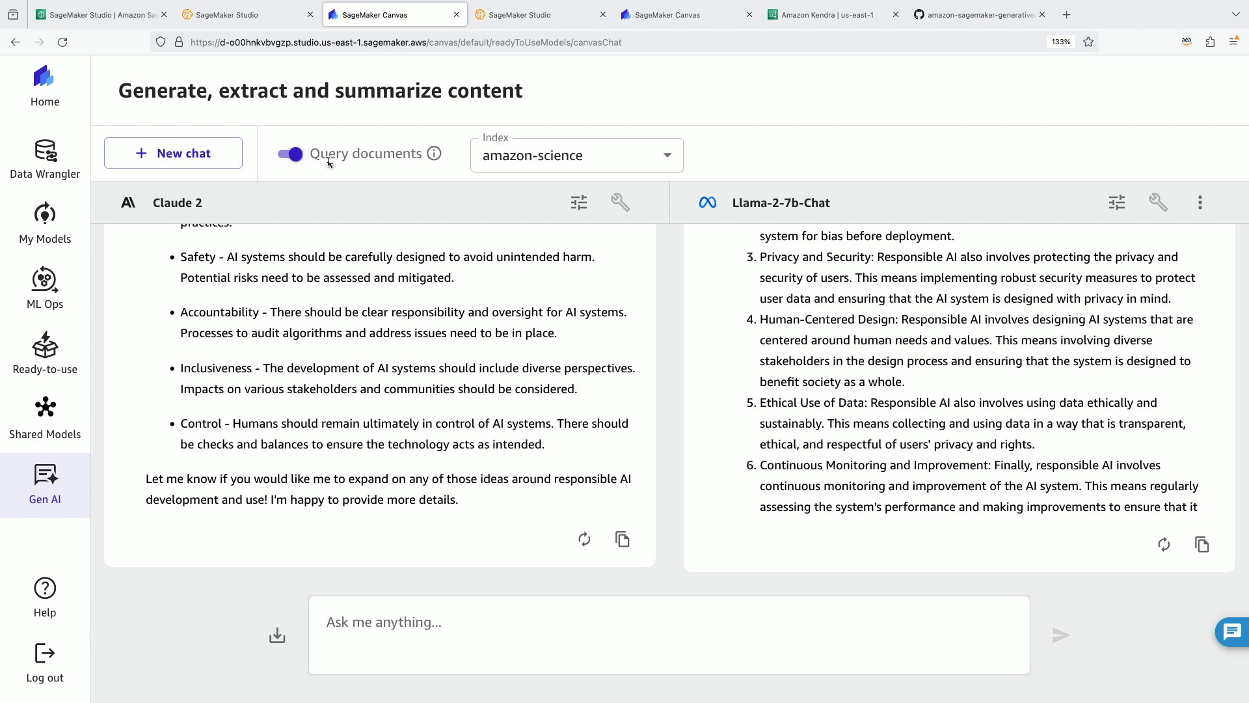
{"action": "left_click", "coordinate": [674, 166]}
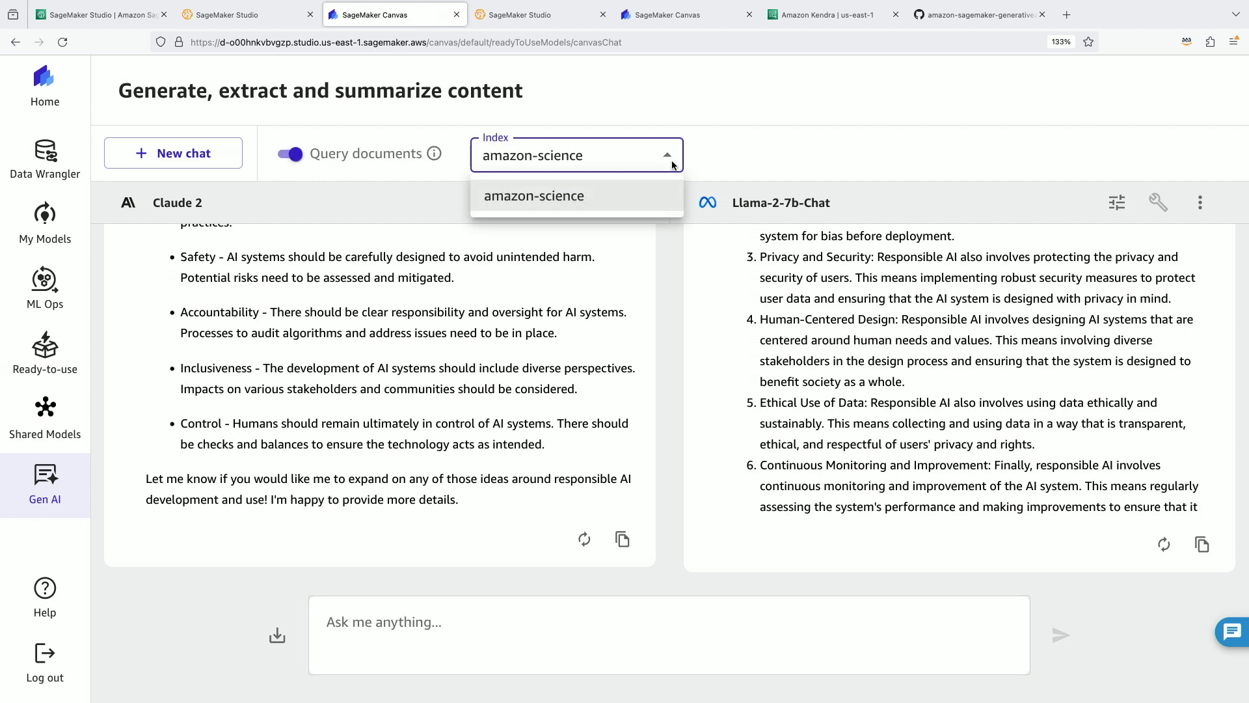
{"action": "left_click", "coordinate": [514, 197]}
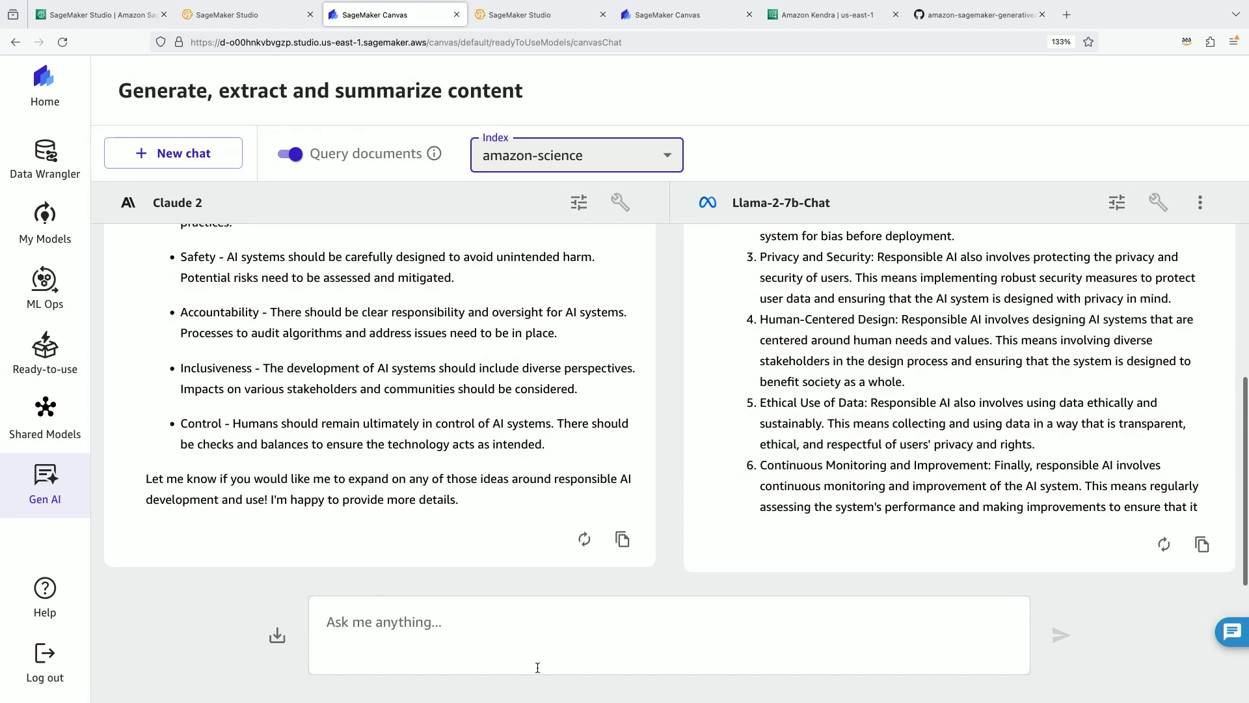
{"action": "left_click", "coordinate": [543, 645]}
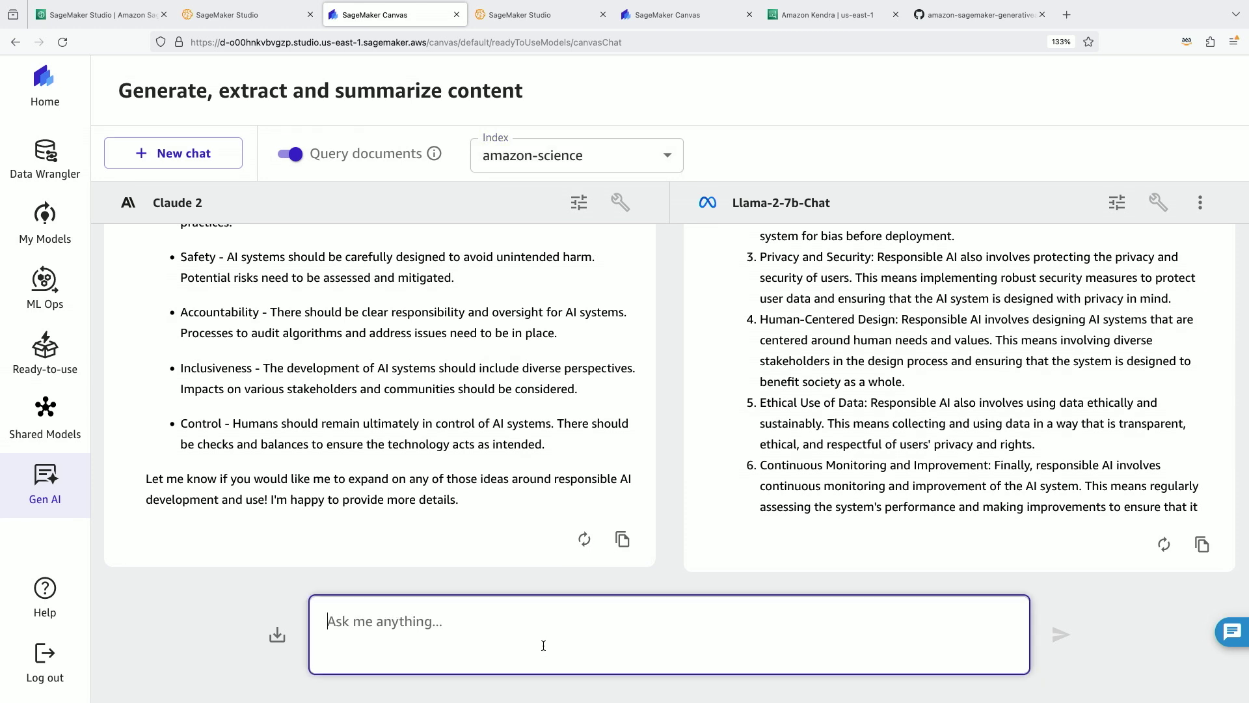
Step: Ask both models 'What is a good paper about responsible AI?'
{"action": "type", "text": "What is a good paper a"}
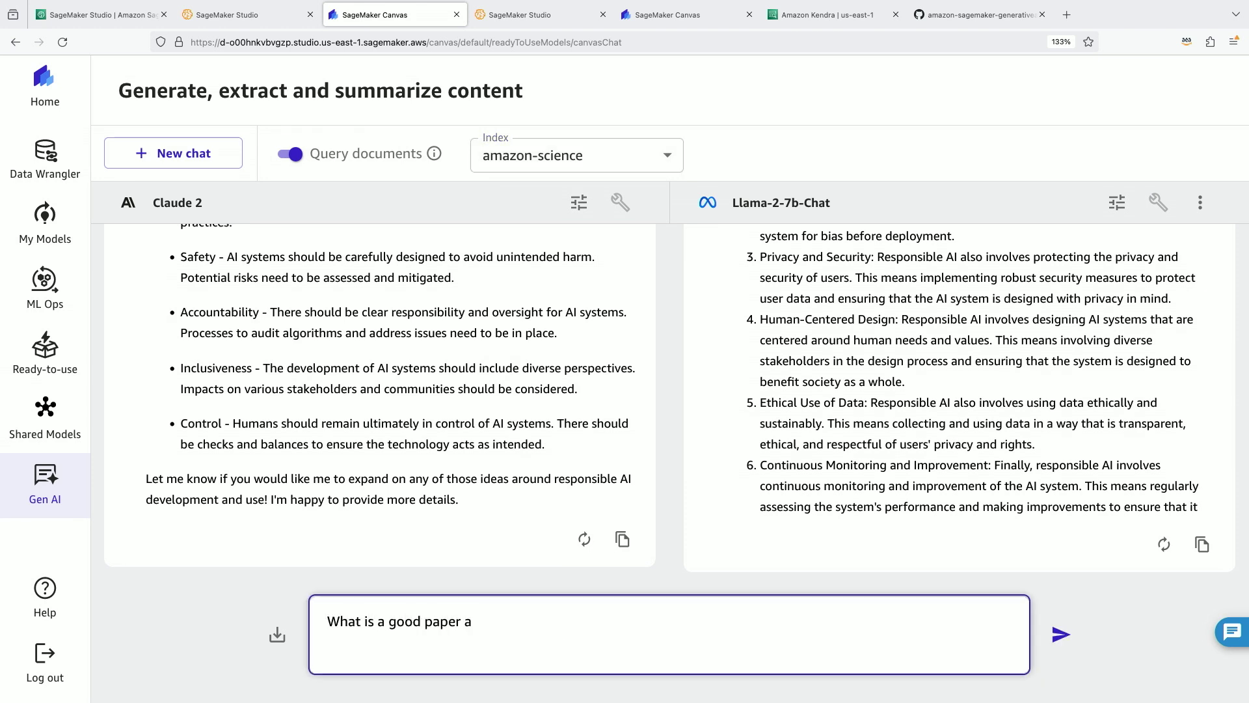
{"action": "type", "text": "bout responsible AI?"}
{"action": "key", "text": "Return"}
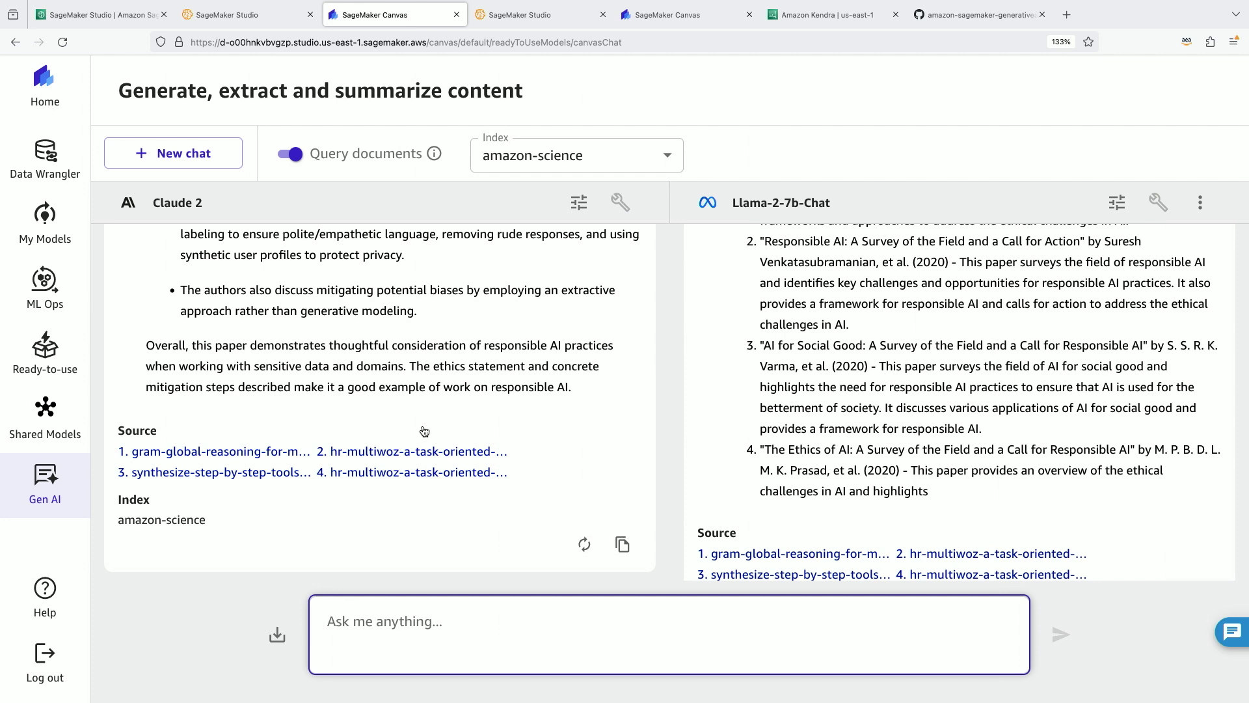
{"action": "scroll", "coordinate": [424, 432], "scroll_direction": "up", "scroll_amount": 6}
{"action": "scroll", "coordinate": [423, 426], "scroll_direction": "down", "scroll_amount": 1}
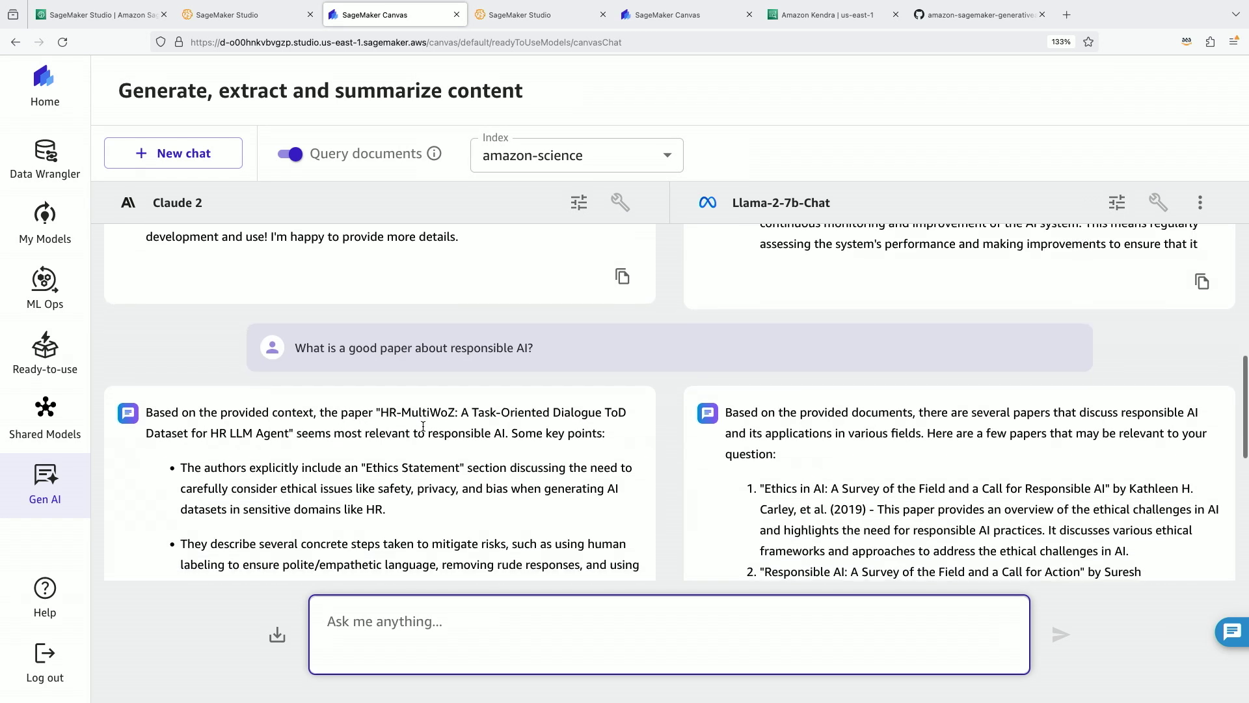
{"action": "scroll", "coordinate": [423, 427], "scroll_direction": "down", "scroll_amount": 2}
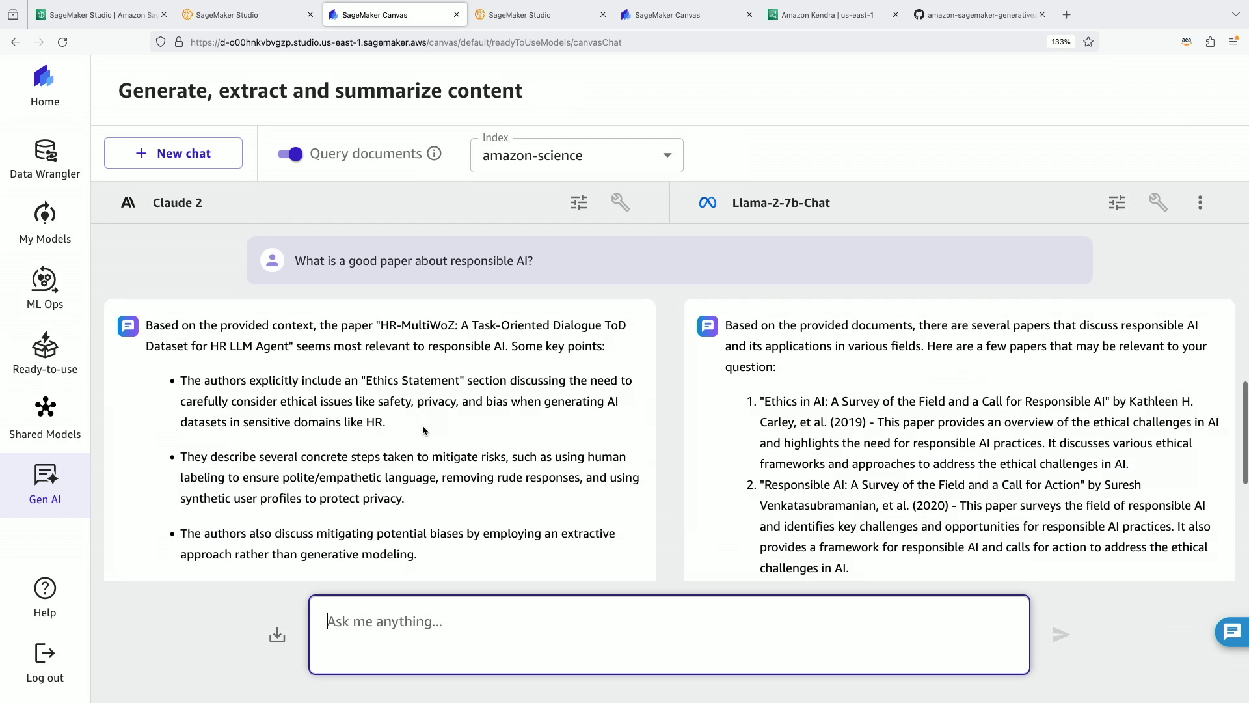
{"action": "scroll", "coordinate": [423, 430], "scroll_direction": "down", "scroll_amount": 4}
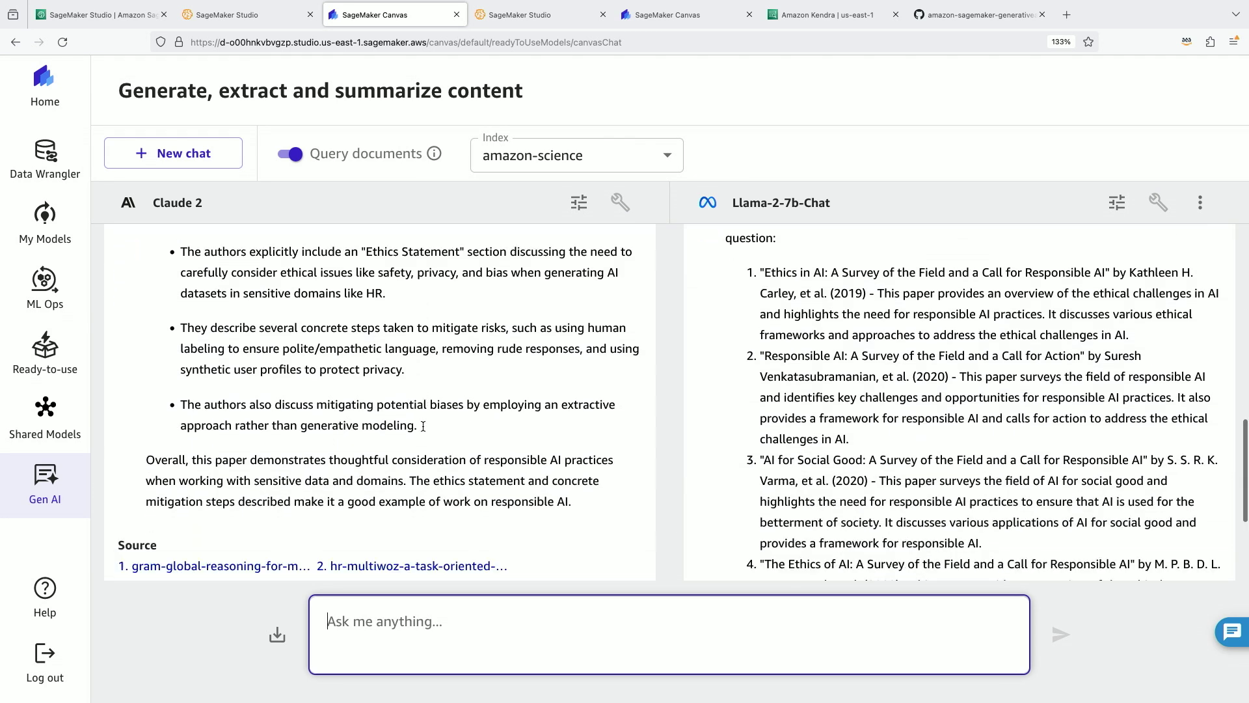
{"action": "scroll", "coordinate": [422, 429], "scroll_direction": "up", "scroll_amount": 4}
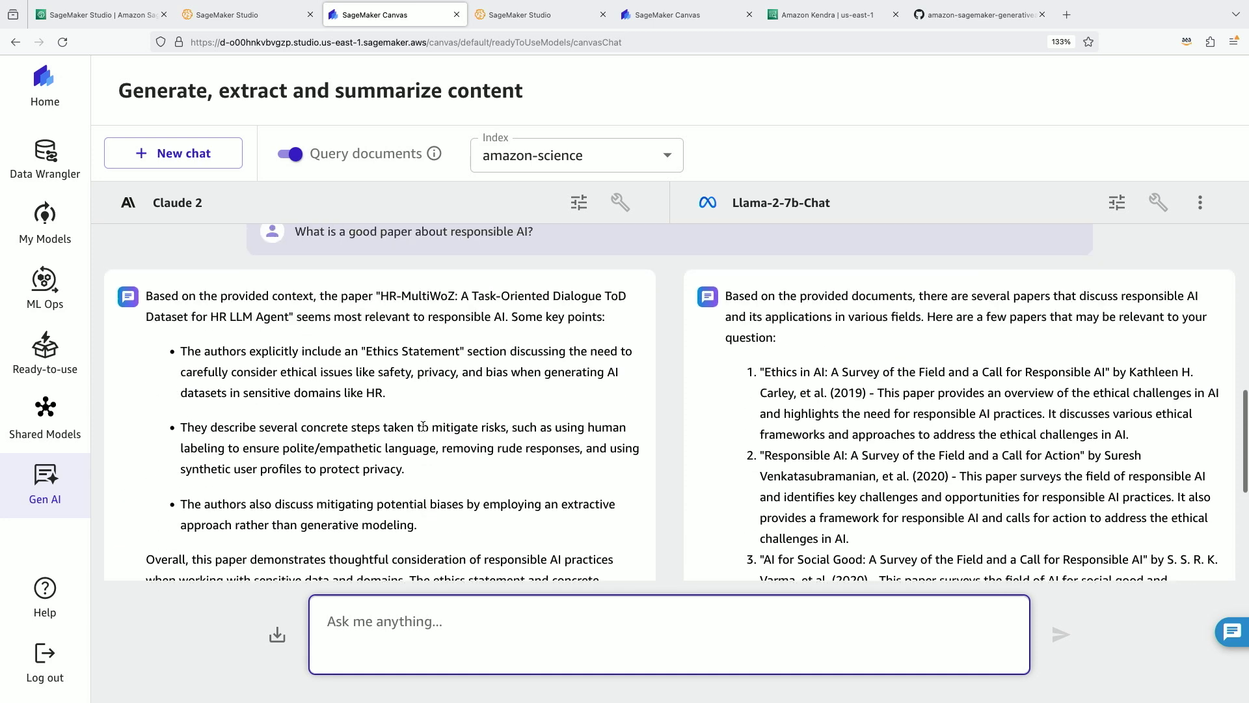